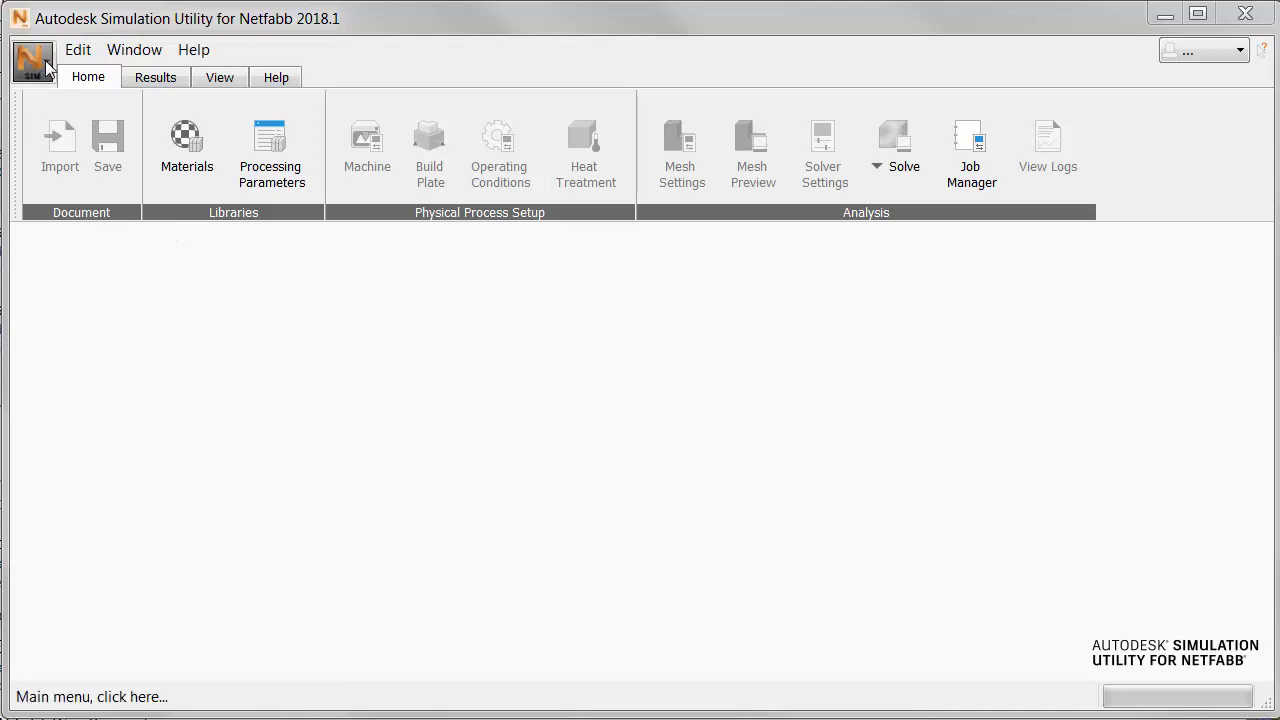
# Create a new Directed Energy Deposition (DED) simulation from the main menu's New... option.
pyautogui.click(47, 66)
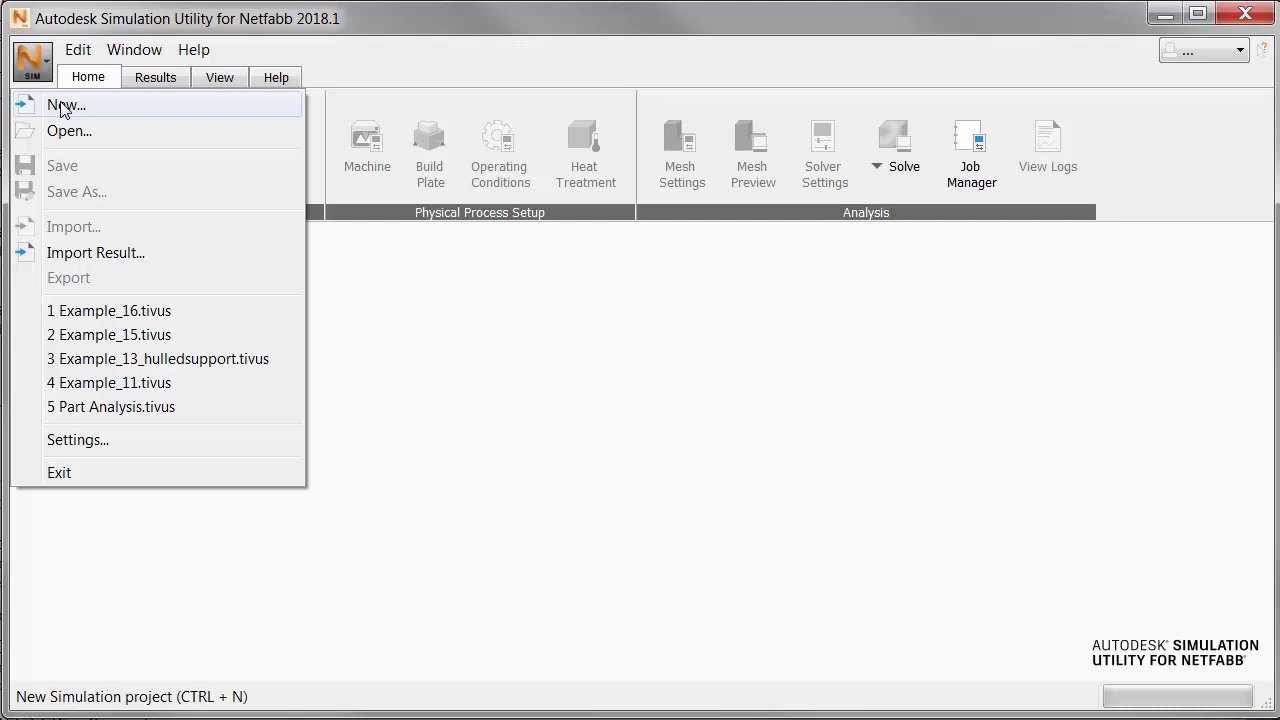
pyautogui.click(61, 106)
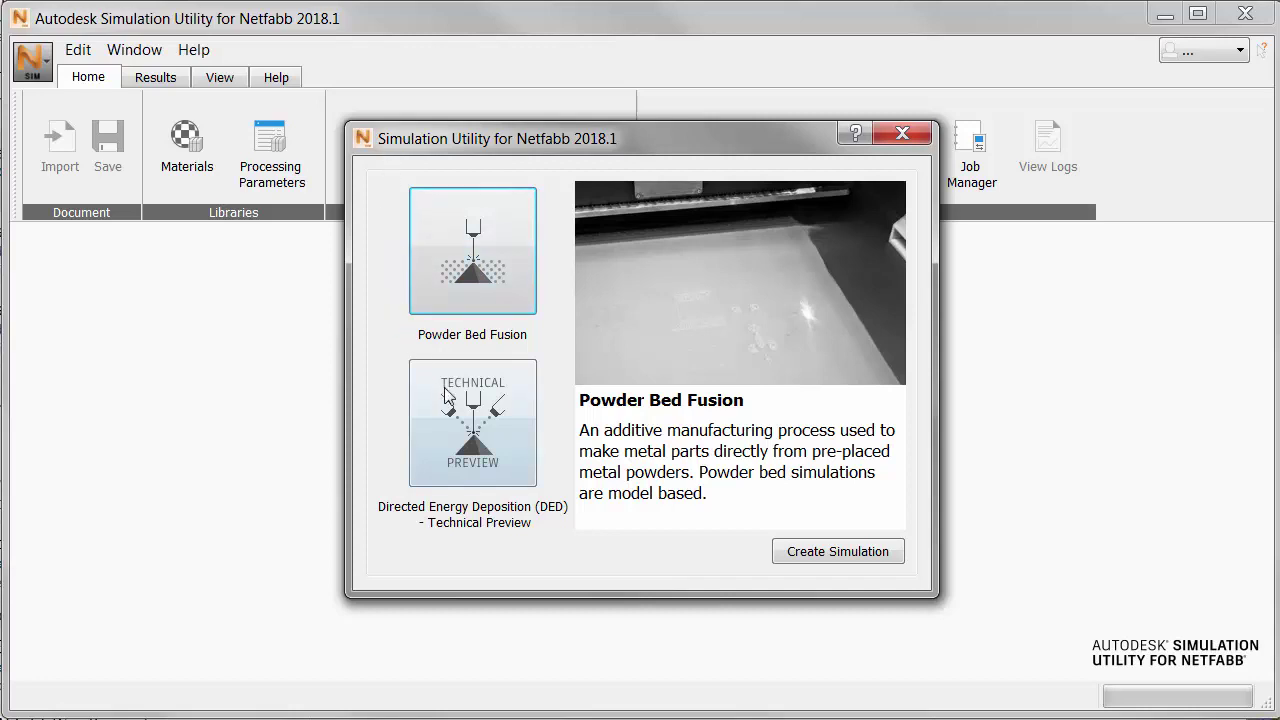
pyautogui.click(497, 421)
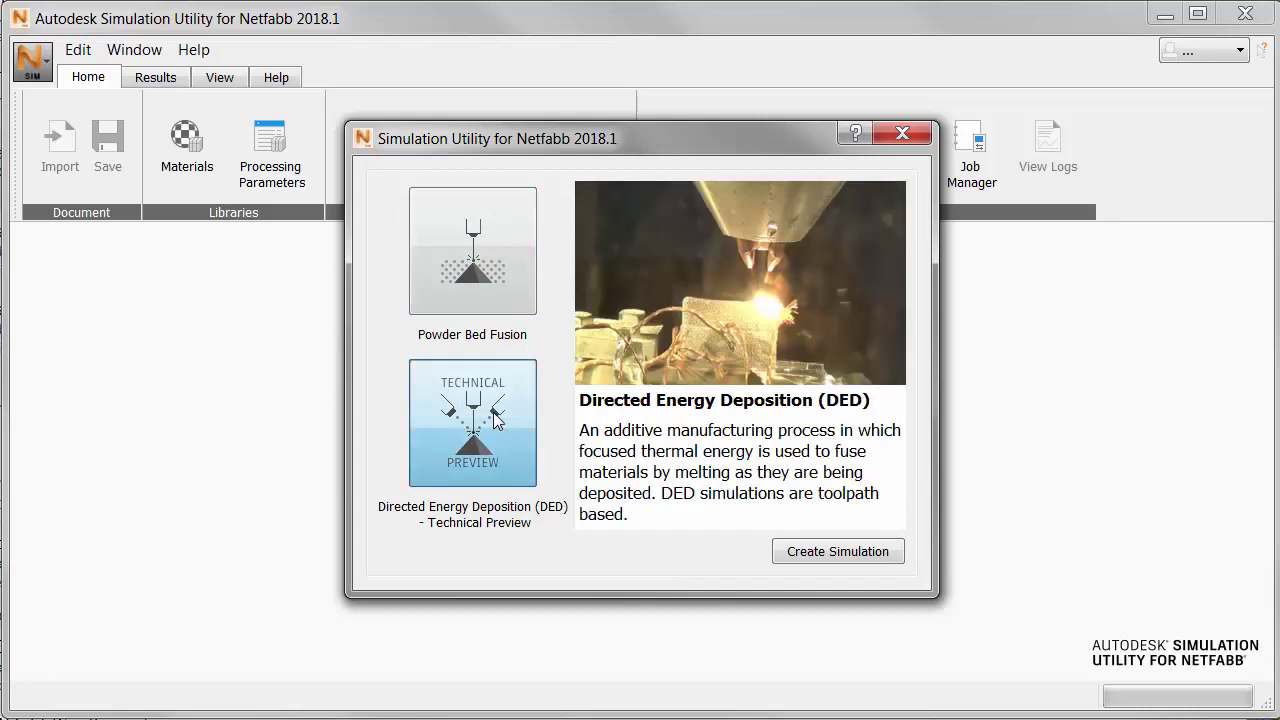
pyautogui.click(838, 553)
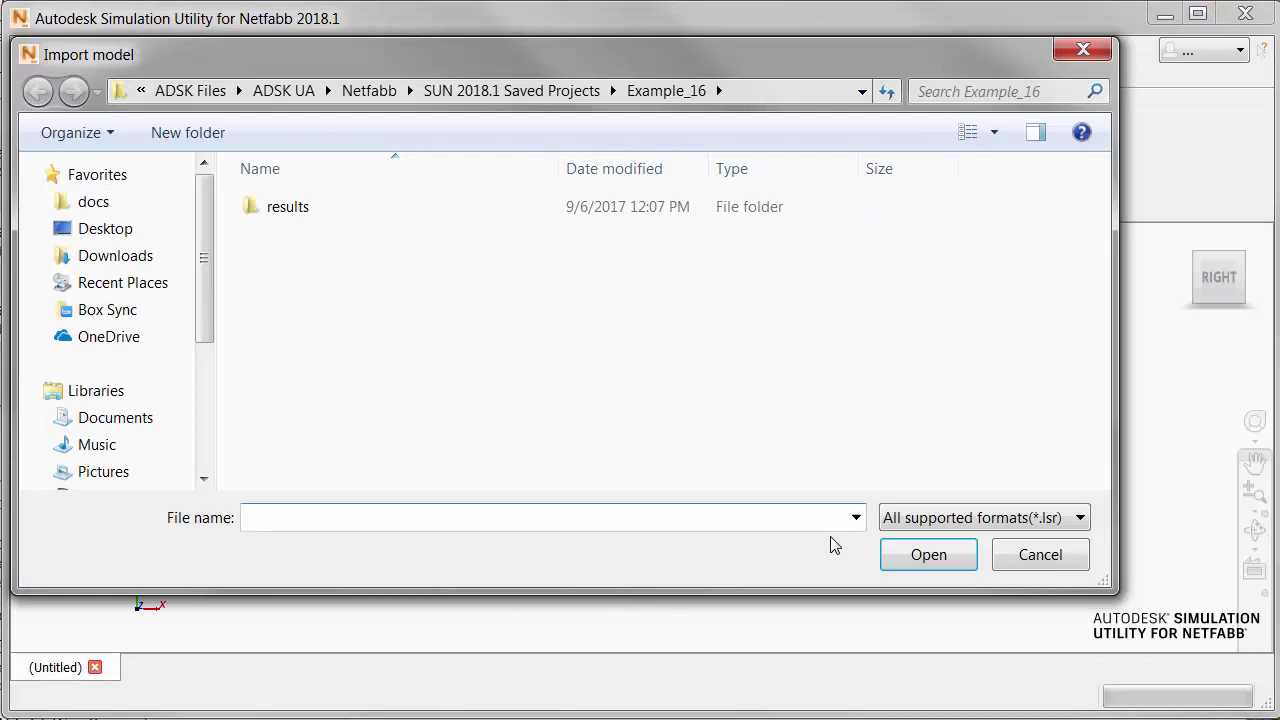
# Point the Import model dialog at the SUN Tutorial Files\Example 17 folder.
pyautogui.hotkey('ctrl', 'v')
pyautogui.press('Return')
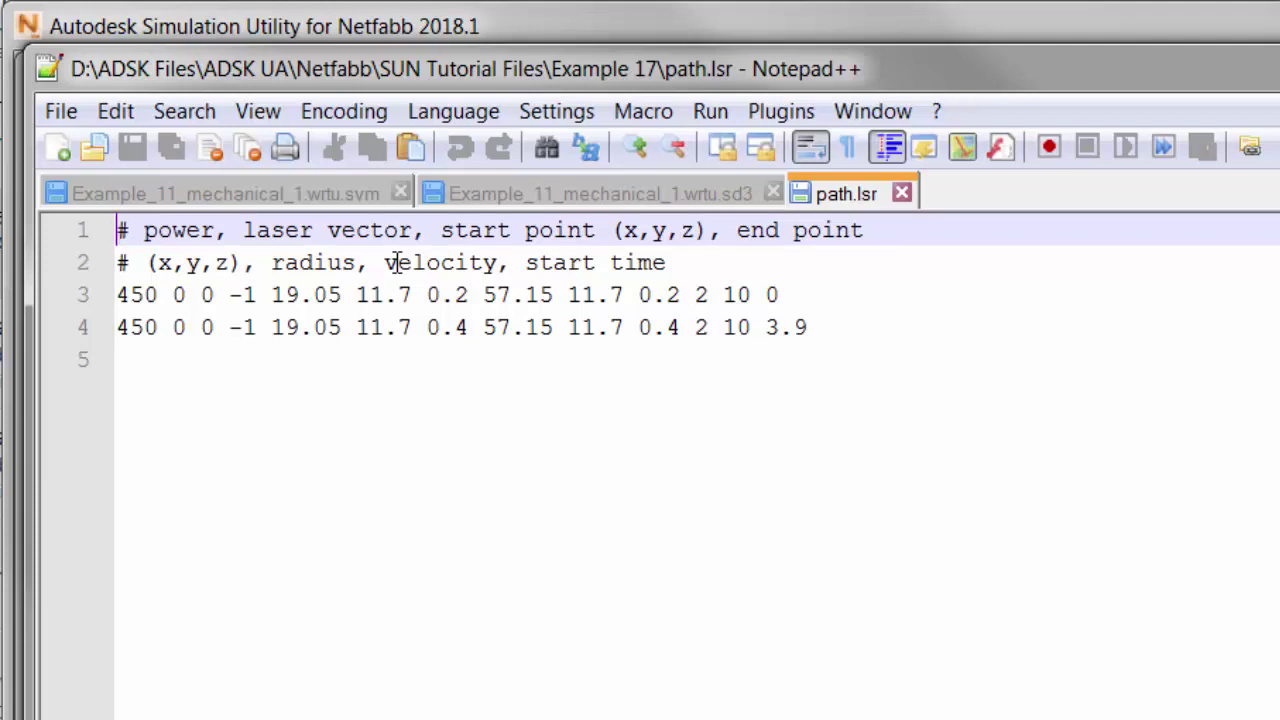
# Highlight line 3's start (19.05, 11.7) and end (57.15, 11.7) coordinates in path.lsr.
pyautogui.moveTo(270, 293); pyautogui.dragTo(470, 293)
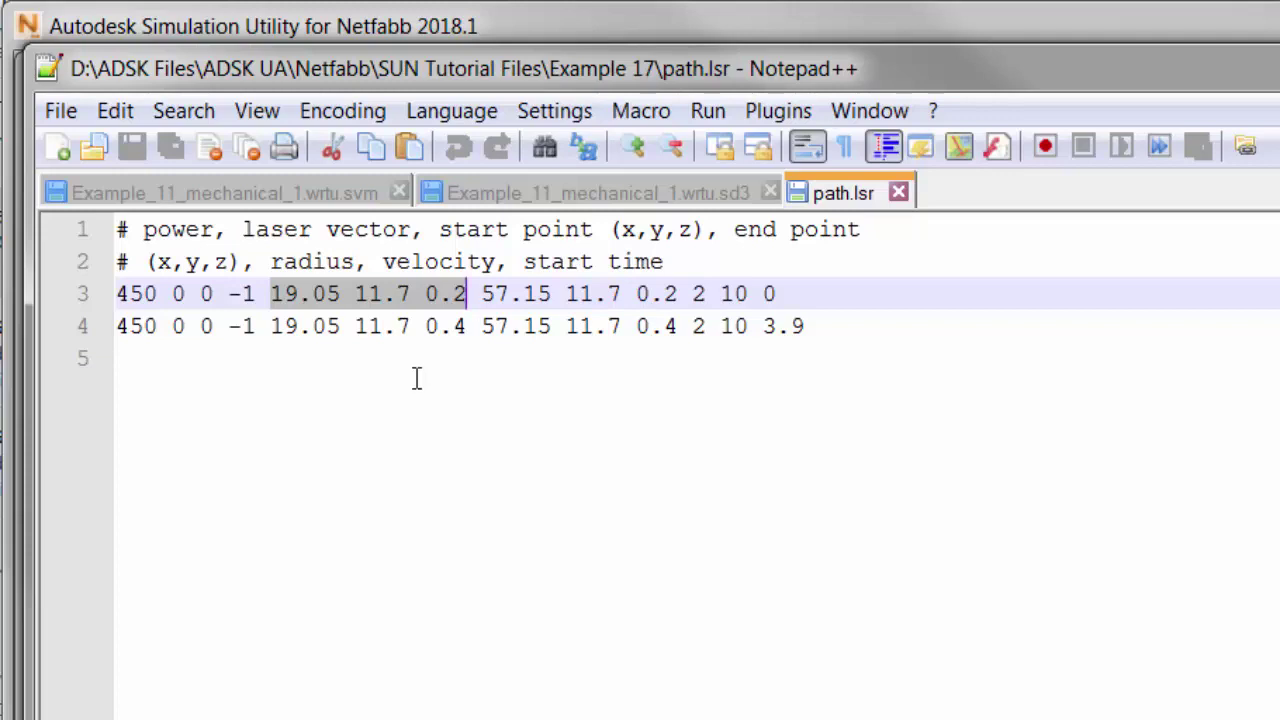
pyautogui.moveTo(482, 294); pyautogui.dragTo(676, 294)
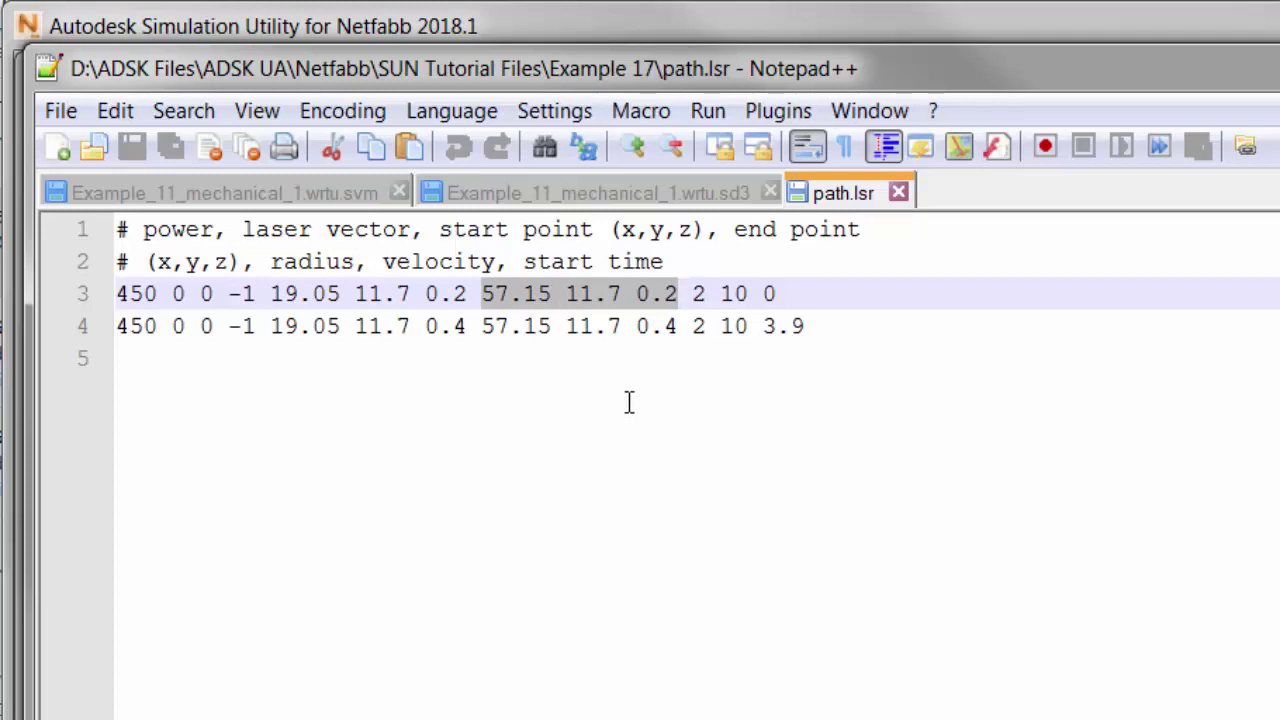
# Import path.lsr and accept the machine settings of 35% absorption with Inconel 625.
pyautogui.click(676, 380)
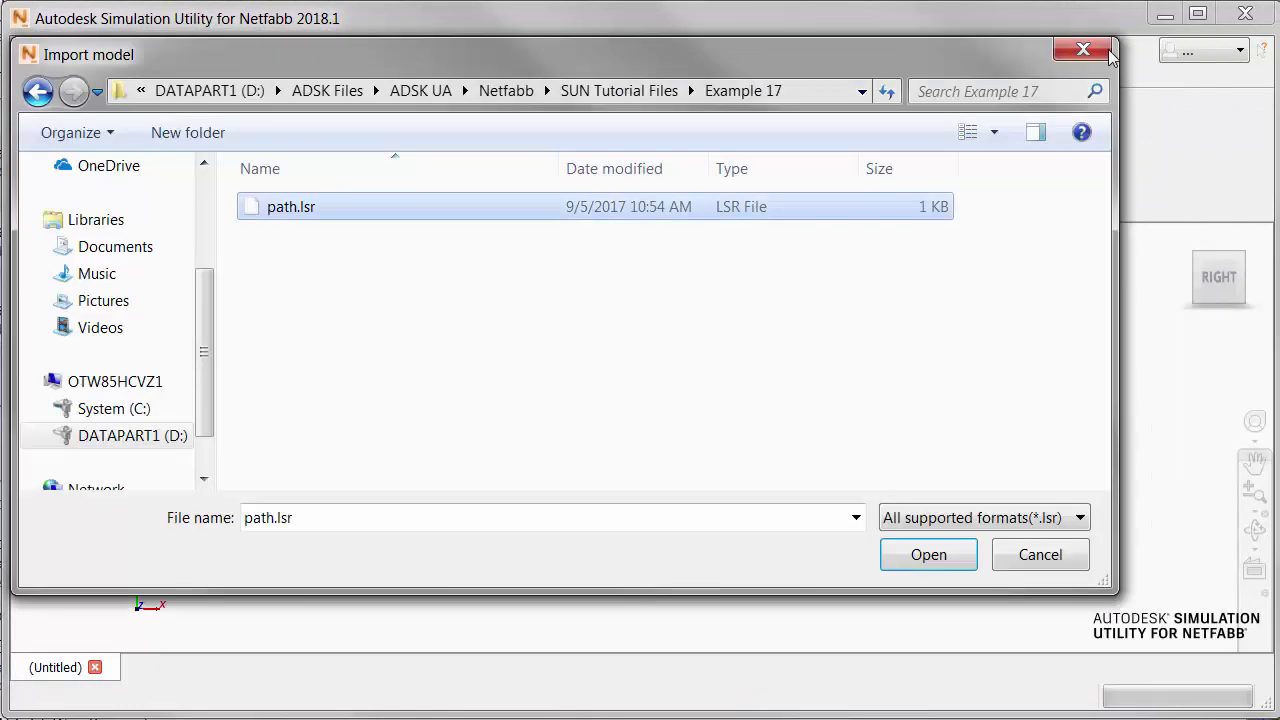
pyautogui.rightClick(303, 213)
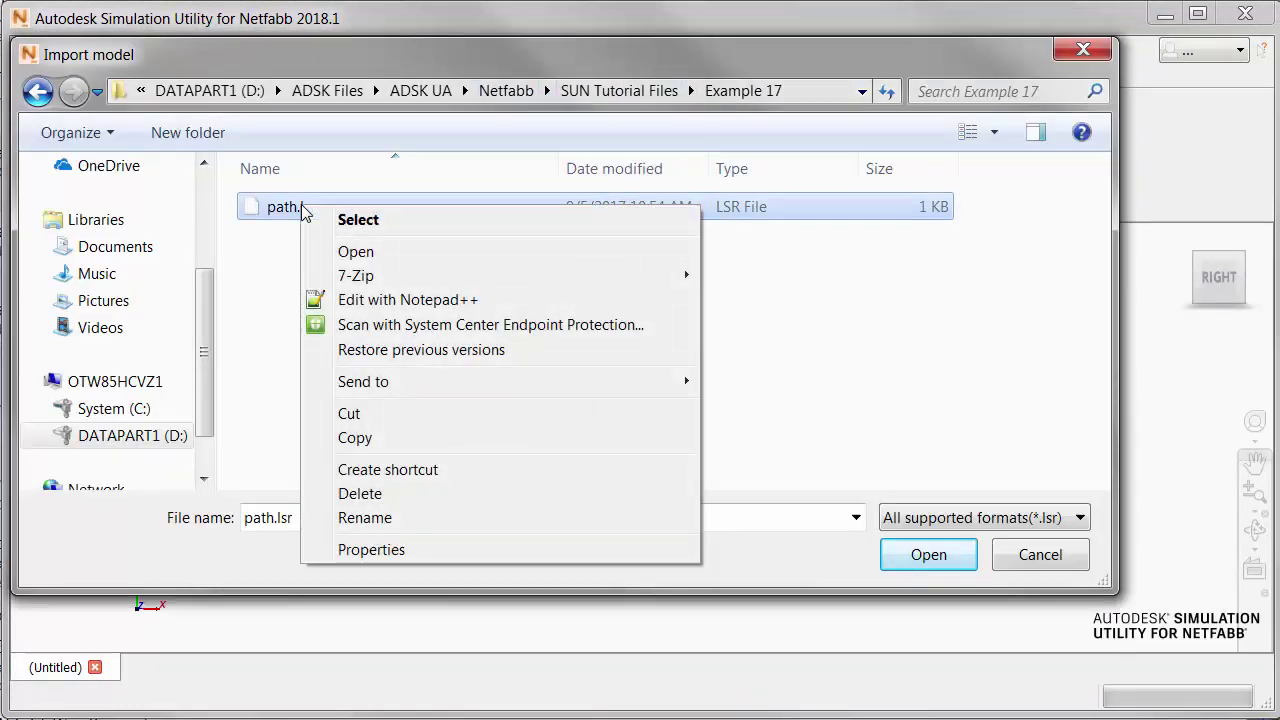
pyautogui.click(922, 557)
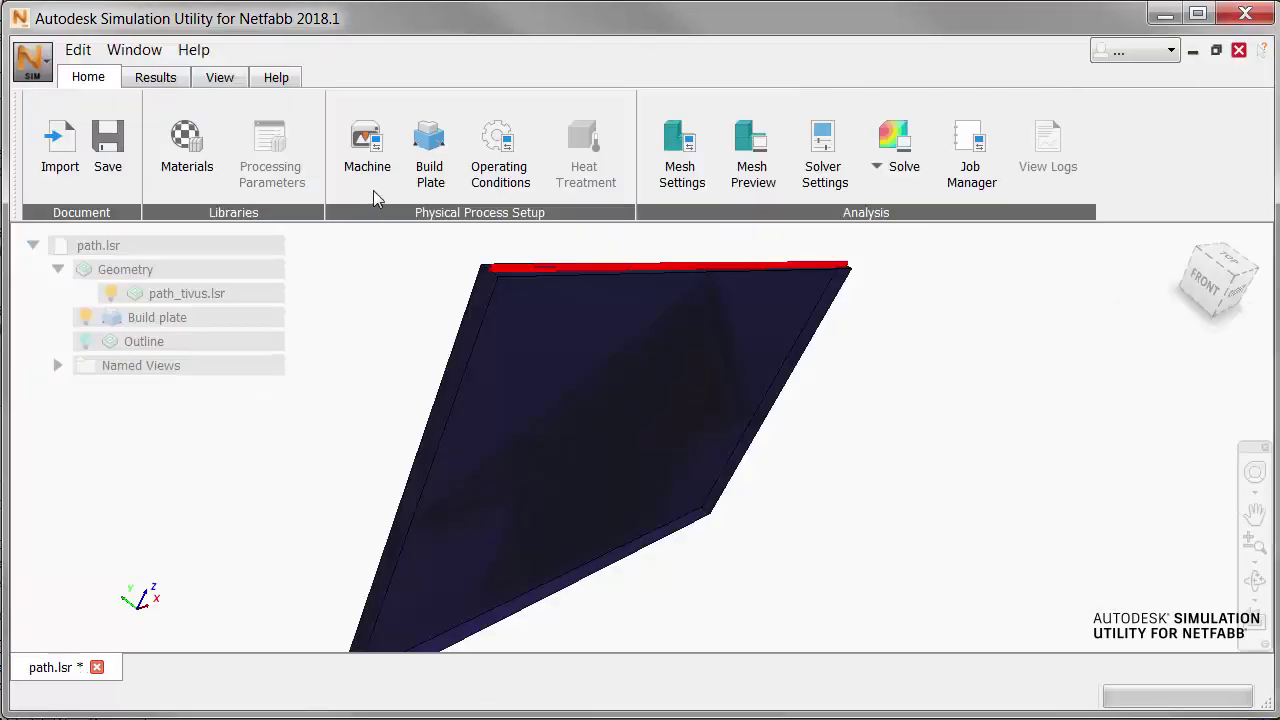
pyautogui.click(367, 140)
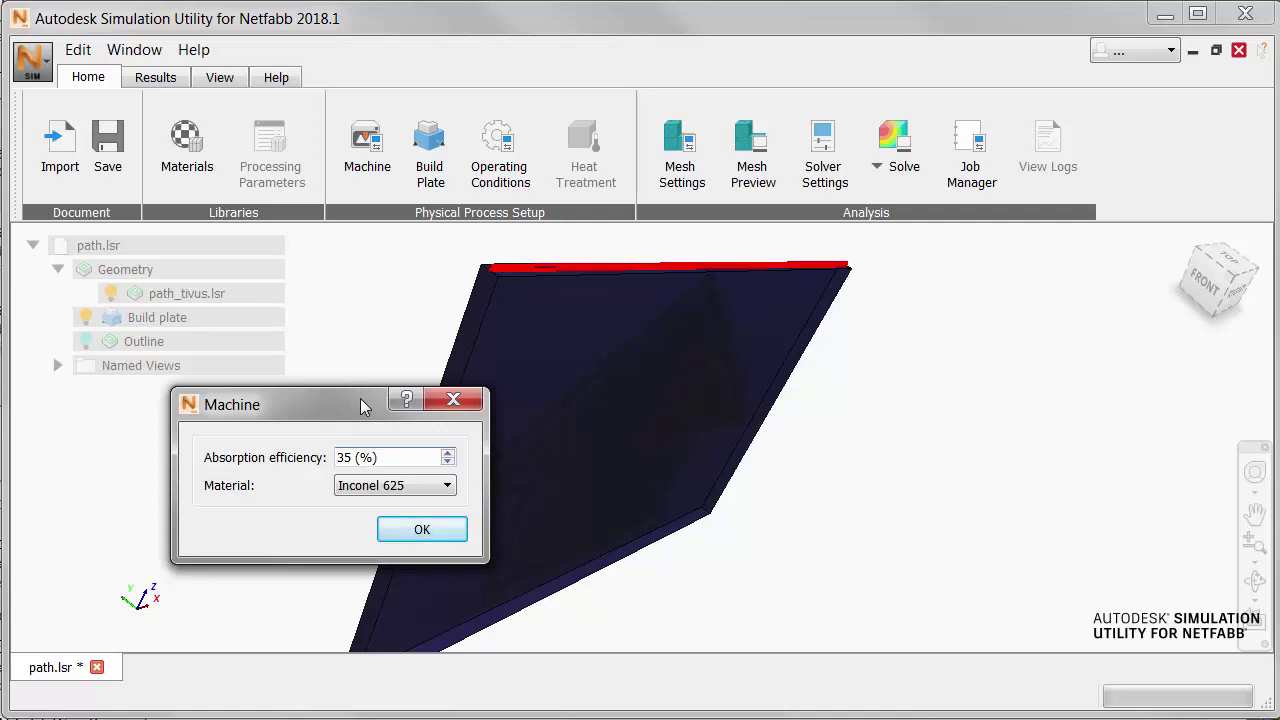
pyautogui.click(427, 535)
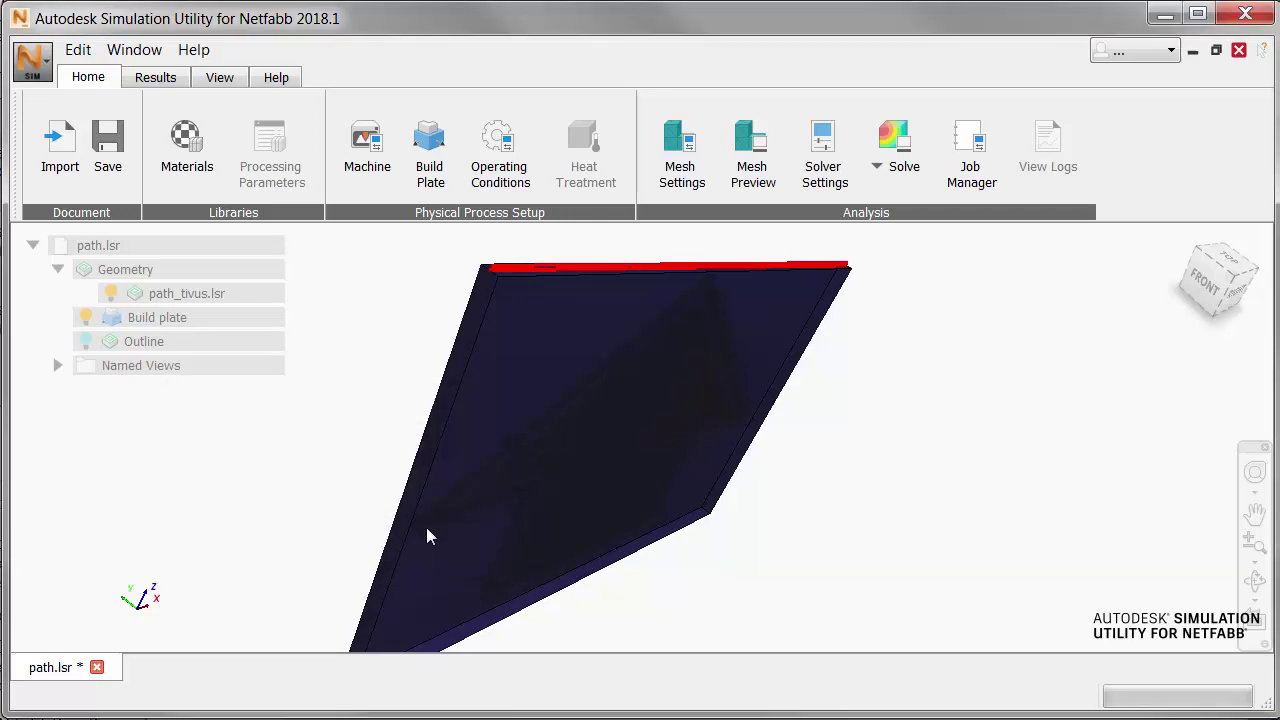
# Switch the build plate fixture from simply supported to Cantilever.
pyautogui.click(432, 148)
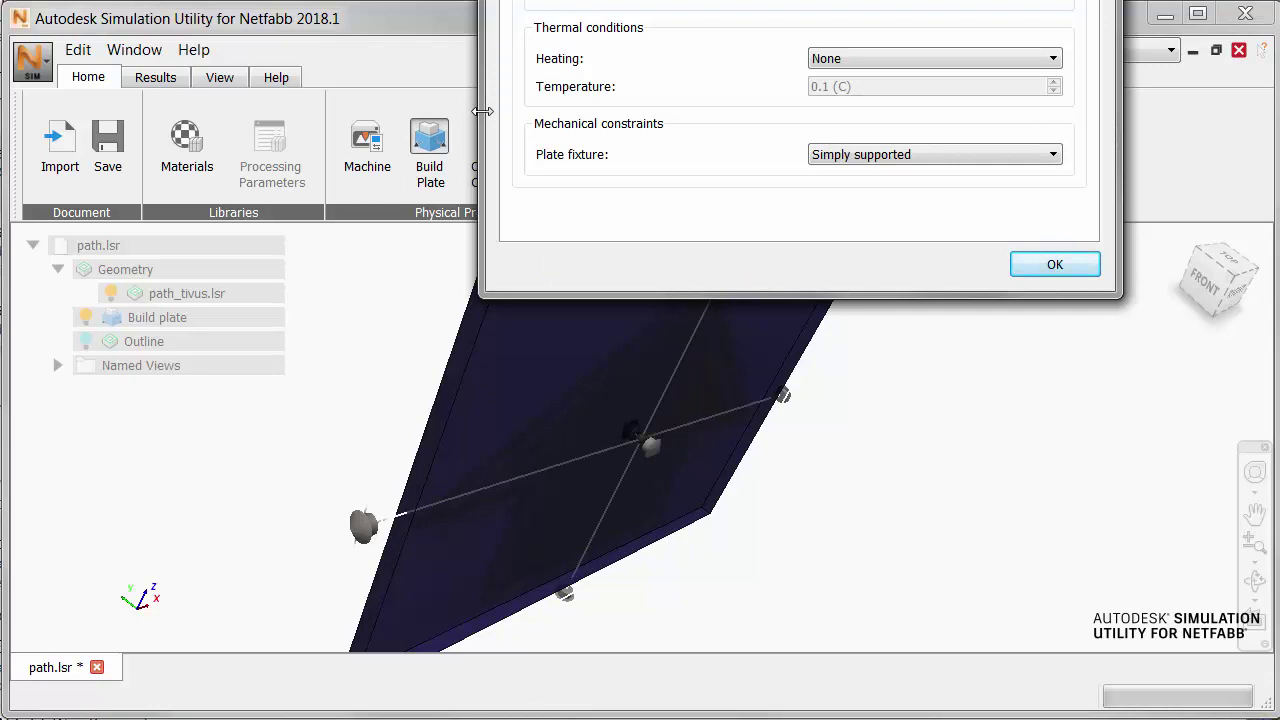
pyautogui.moveTo(826, 1); pyautogui.dragTo(649, 92)
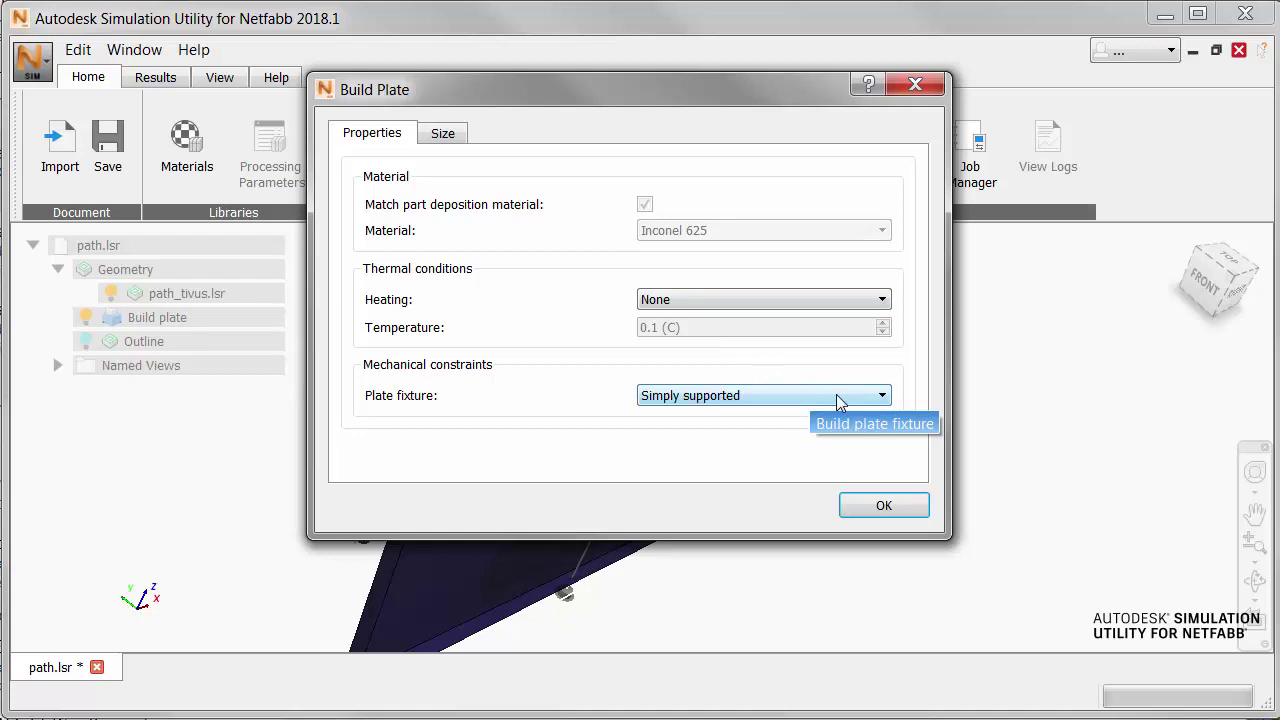
pyautogui.click(884, 396)
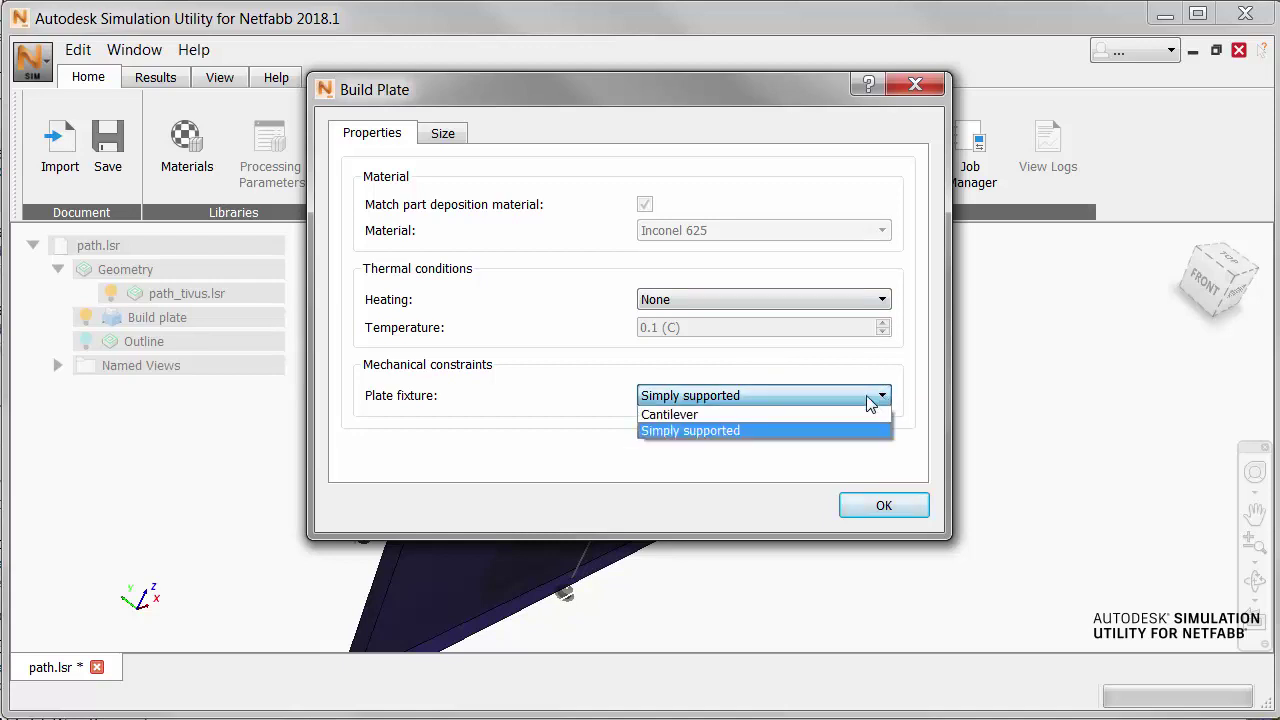
pyautogui.click(784, 415)
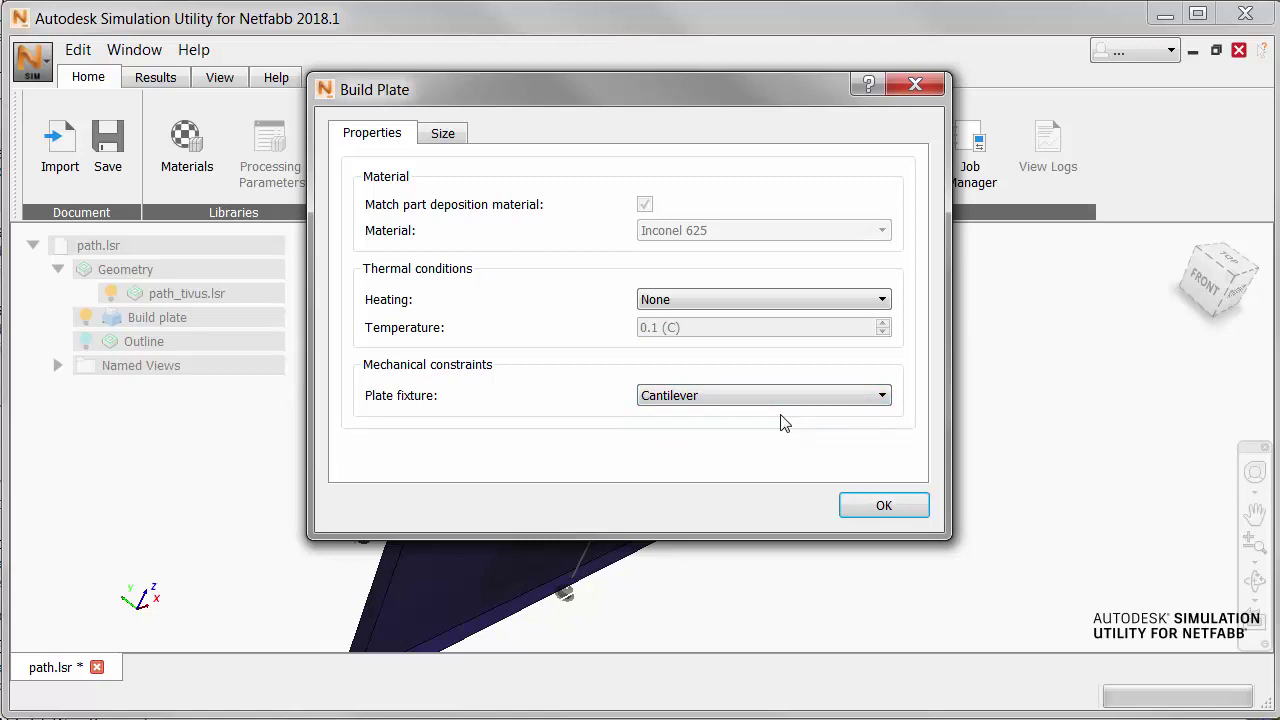
pyautogui.click(446, 140)
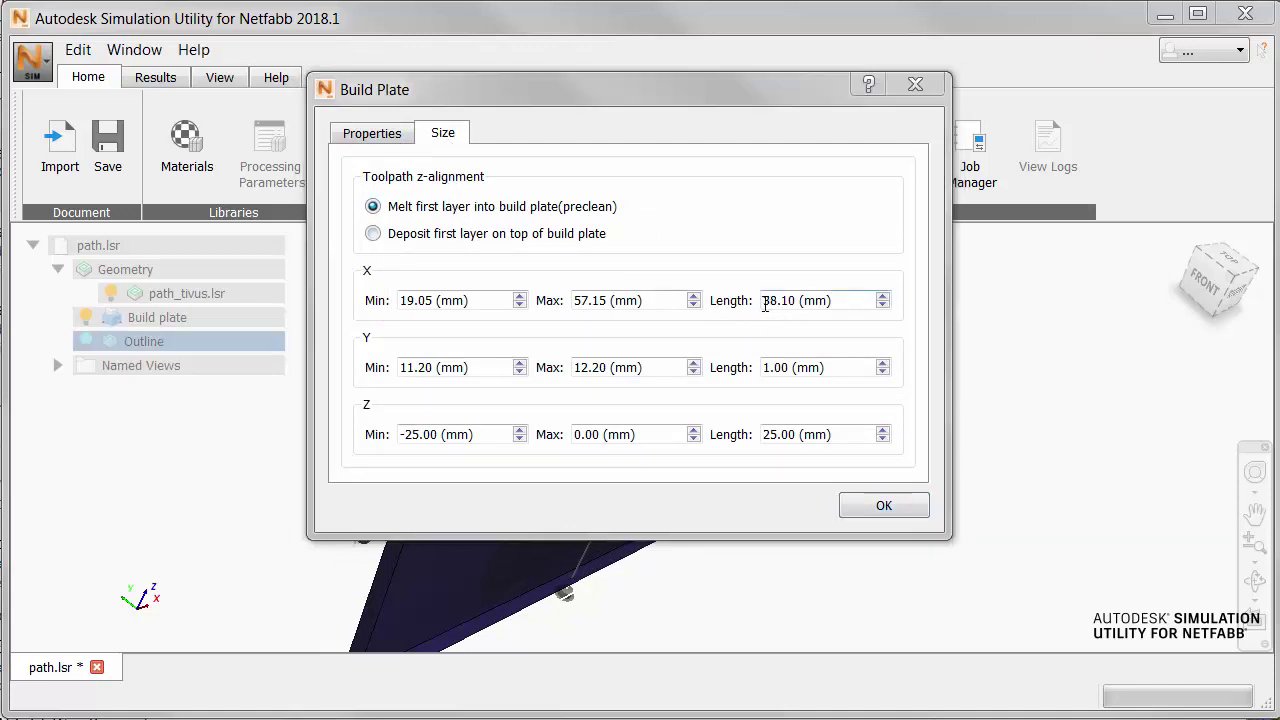
# Set the build plate lengths to X 60, Y 10 and Z 5 mm.
pyautogui.moveTo(763, 300); pyautogui.dragTo(795, 302)
pyautogui.write('60')
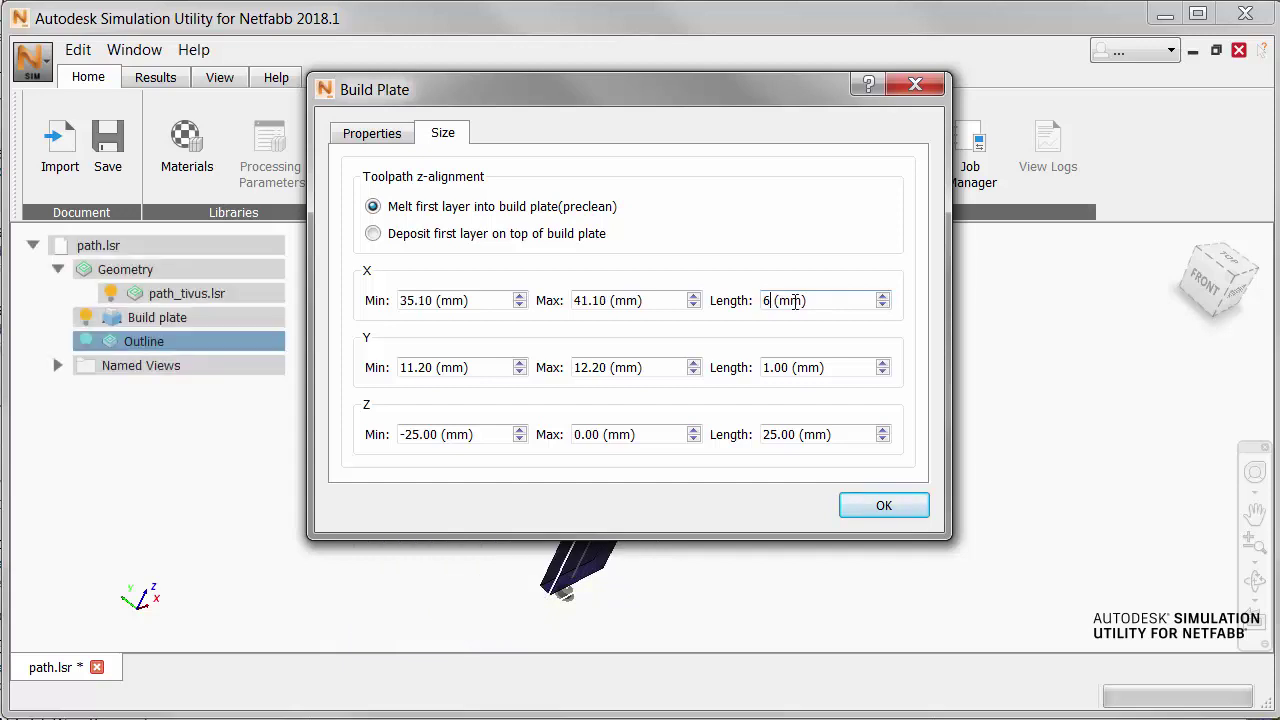
pyautogui.click(767, 369)
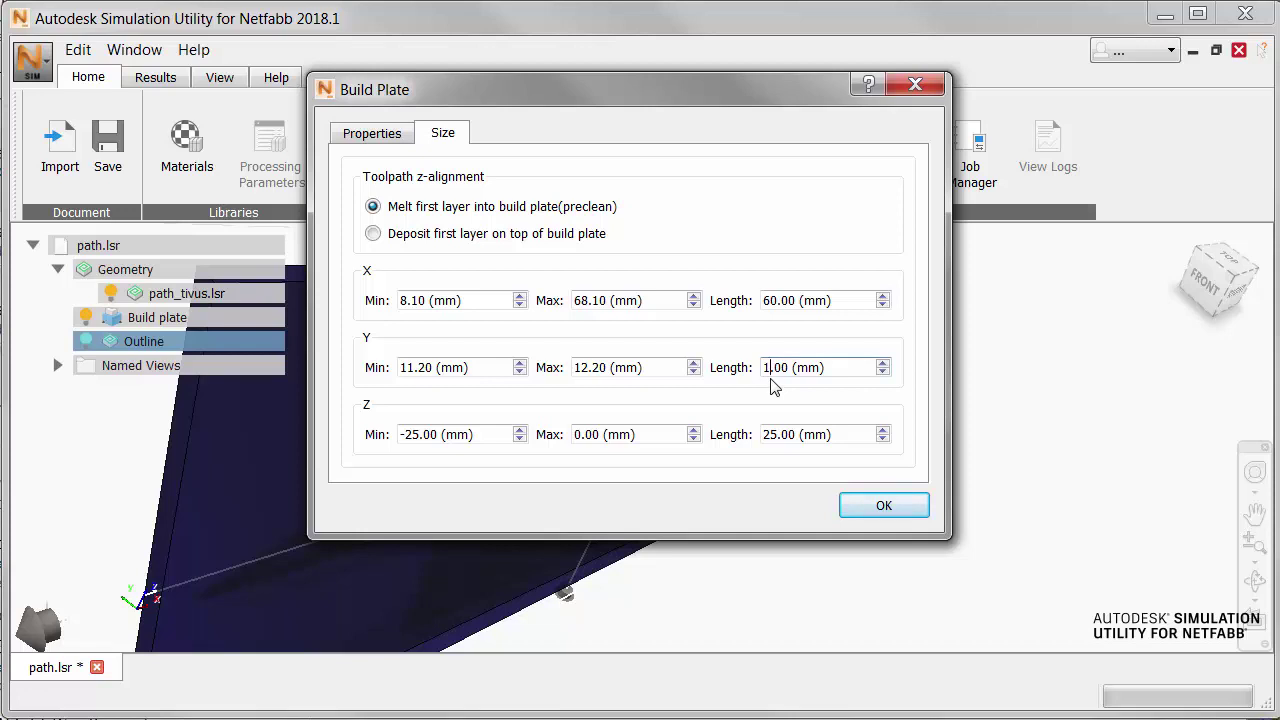
pyautogui.write('0')
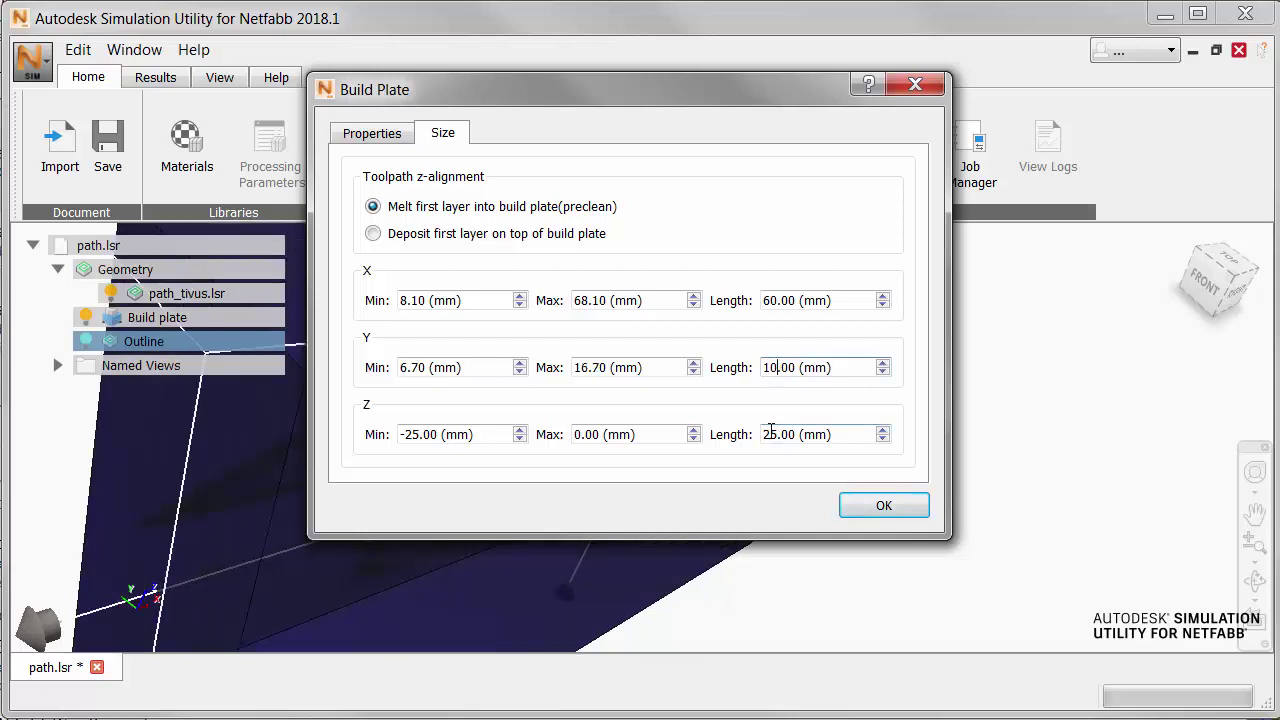
pyautogui.click(771, 434)
pyautogui.press('BackSpace')
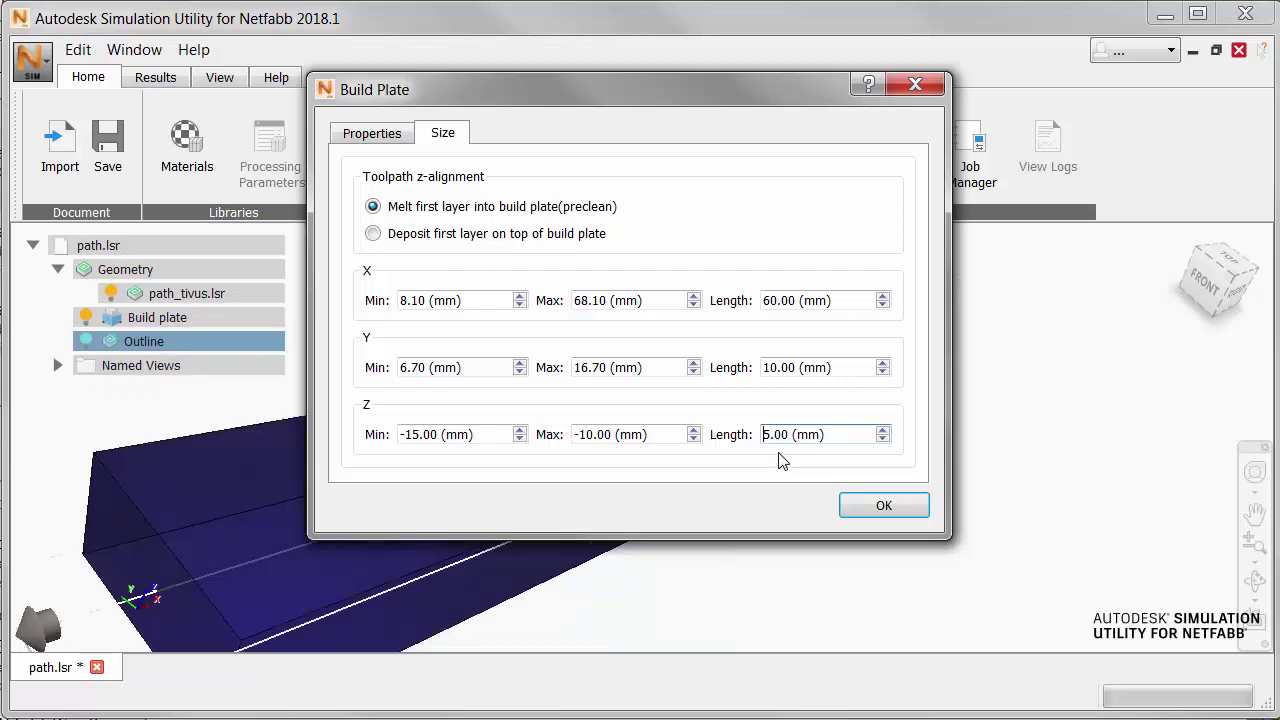
pyautogui.click(866, 508)
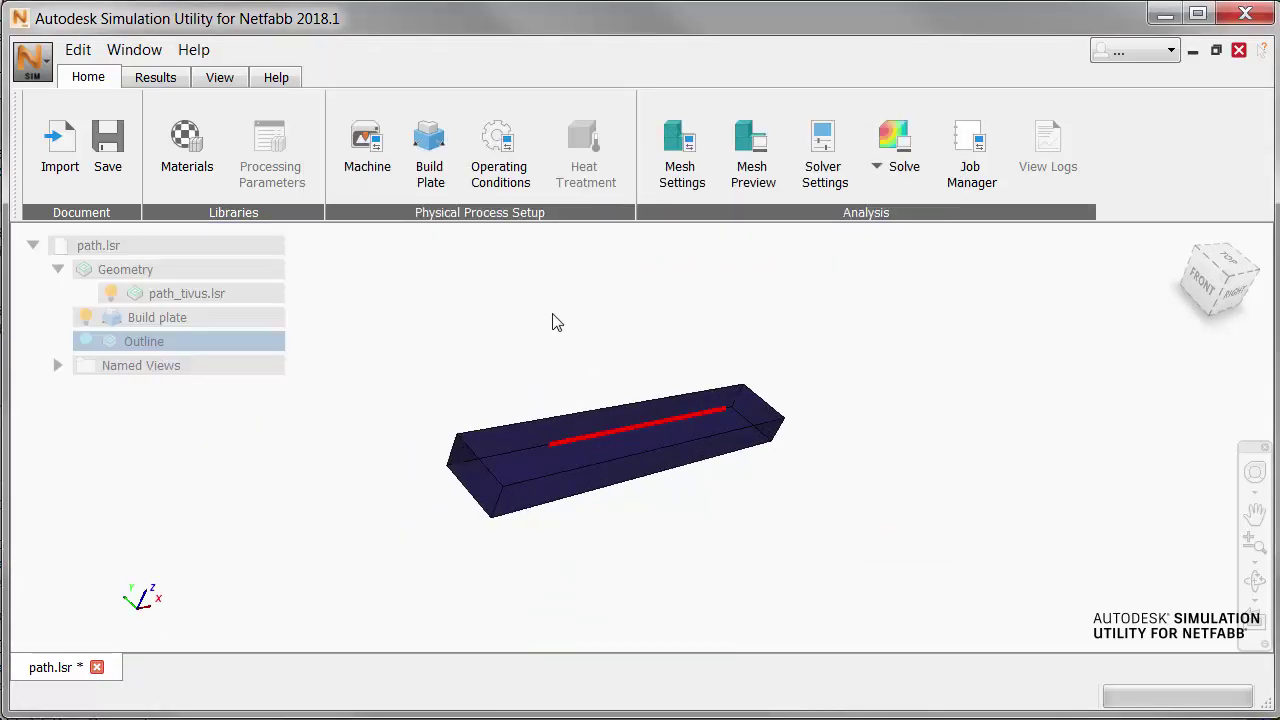
# Change the Operating Conditions convection coefficient to 1.0e-05 W/mm^2 C, keeping 25 C ambient.
pyautogui.click(498, 150)
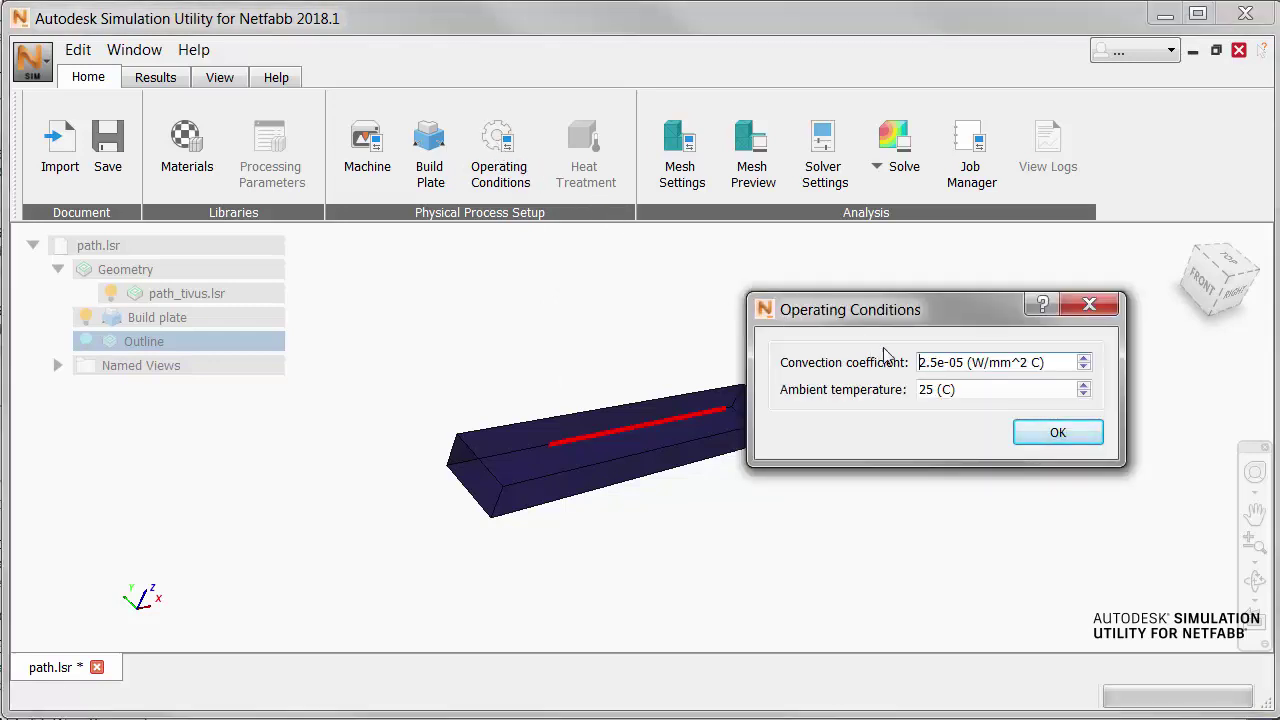
pyautogui.moveTo(937, 363); pyautogui.dragTo(922, 363)
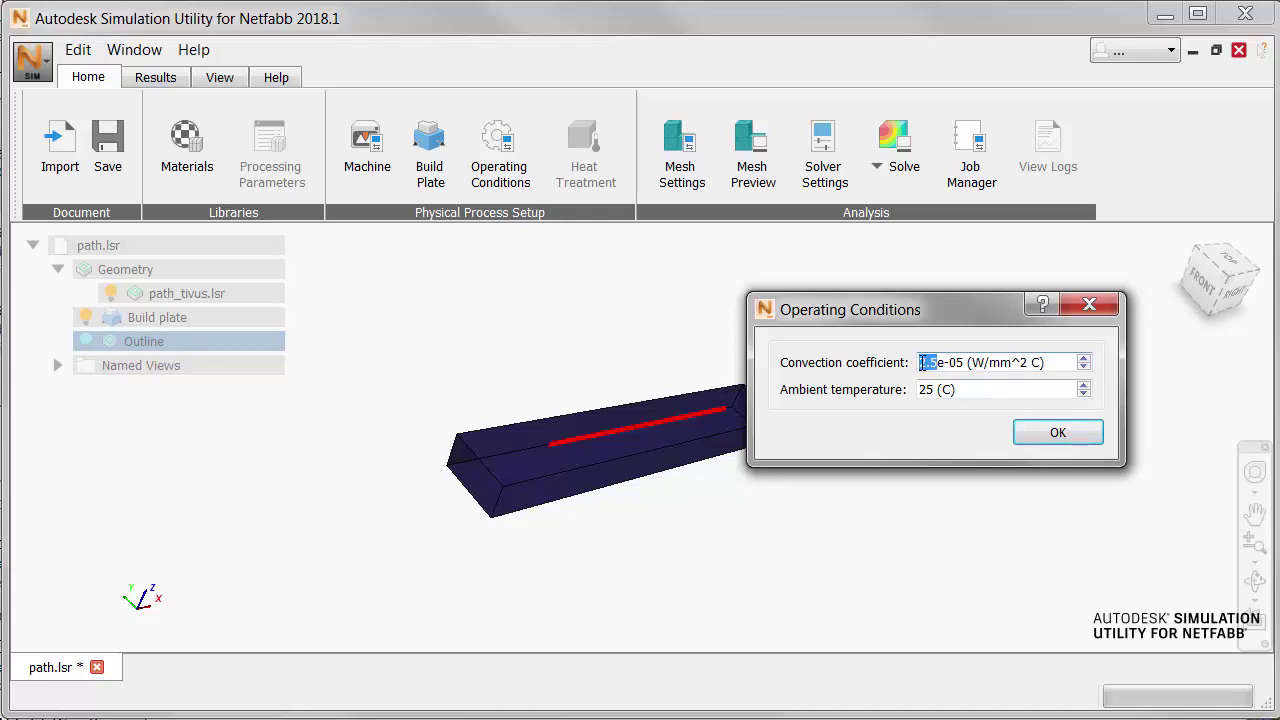
pyautogui.write('1.0')
pyautogui.click(1058, 434)
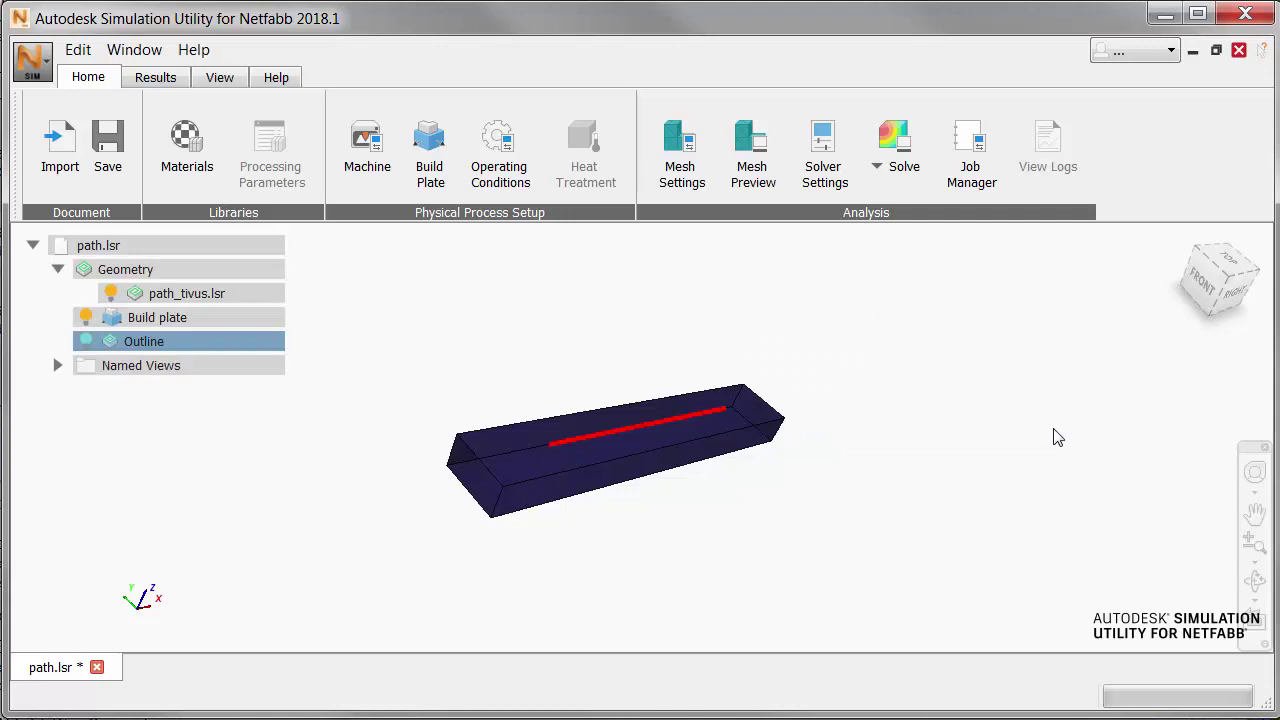
# Review Mesh Settings: 1 element per heat source radius, 4 fine layers, adaptivity levels 2.
pyautogui.click(684, 146)
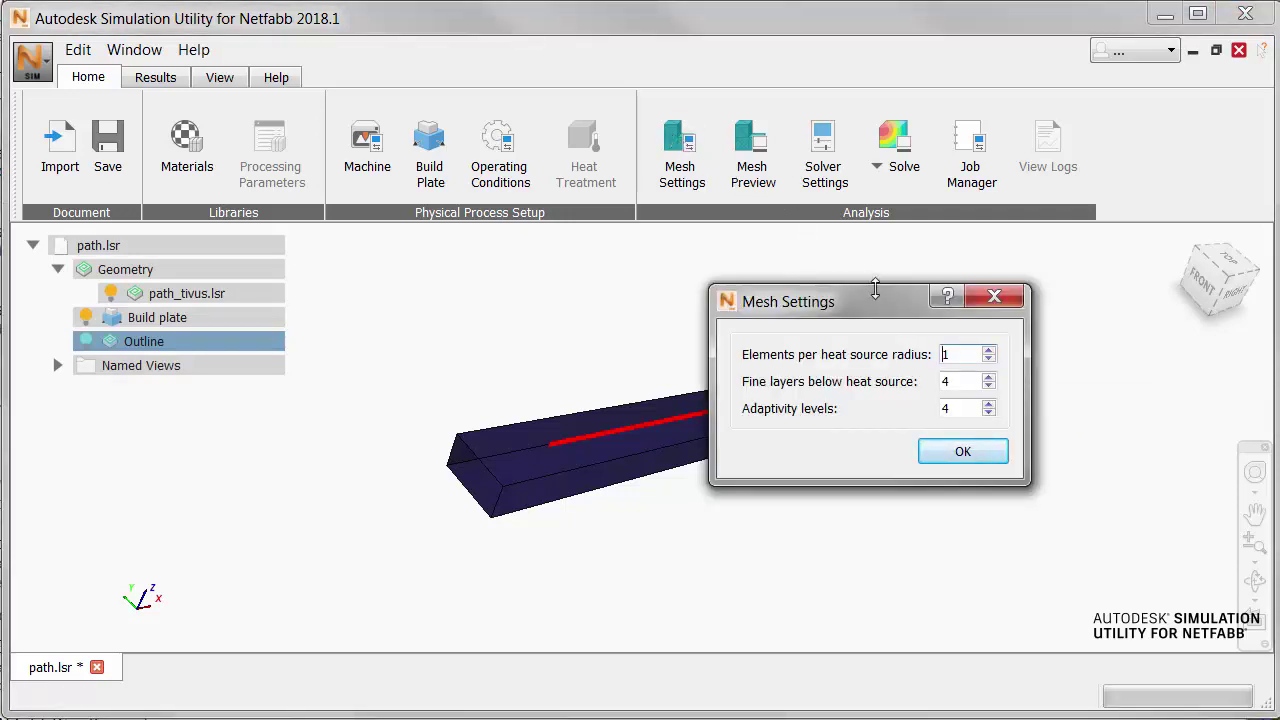
pyautogui.moveTo(883, 313); pyautogui.dragTo(725, 317)
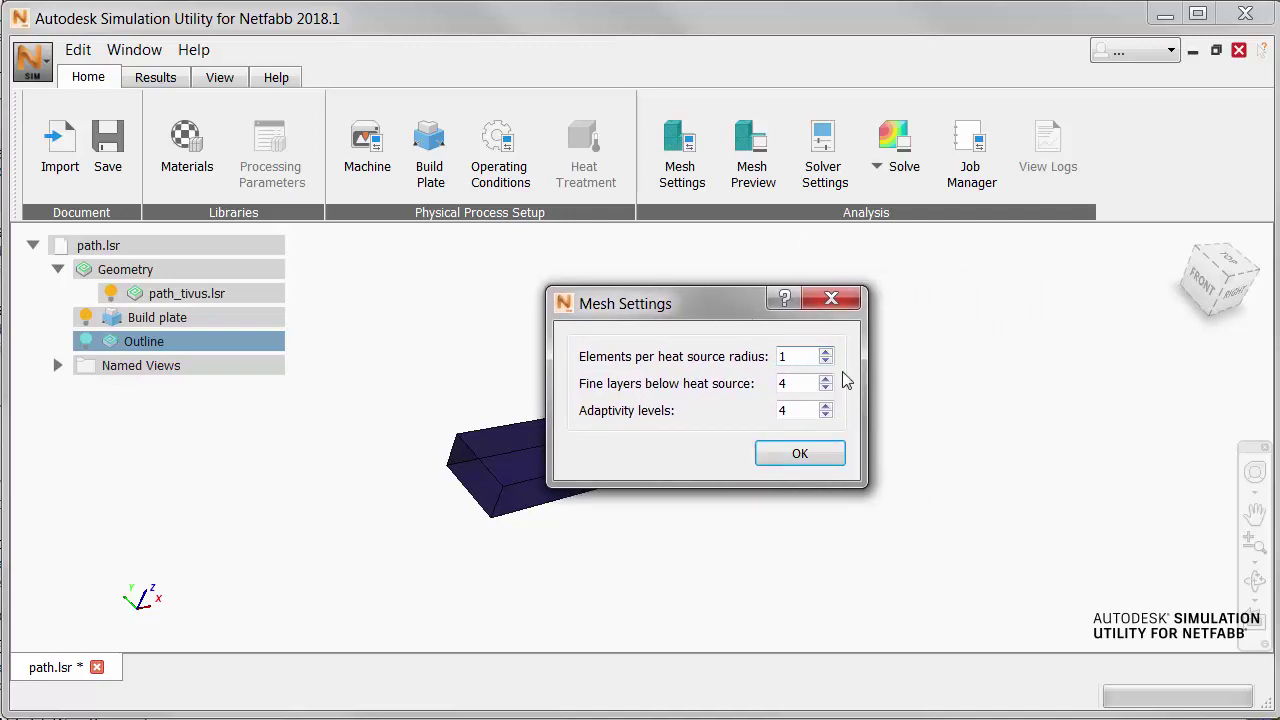
pyautogui.moveTo(783, 357)
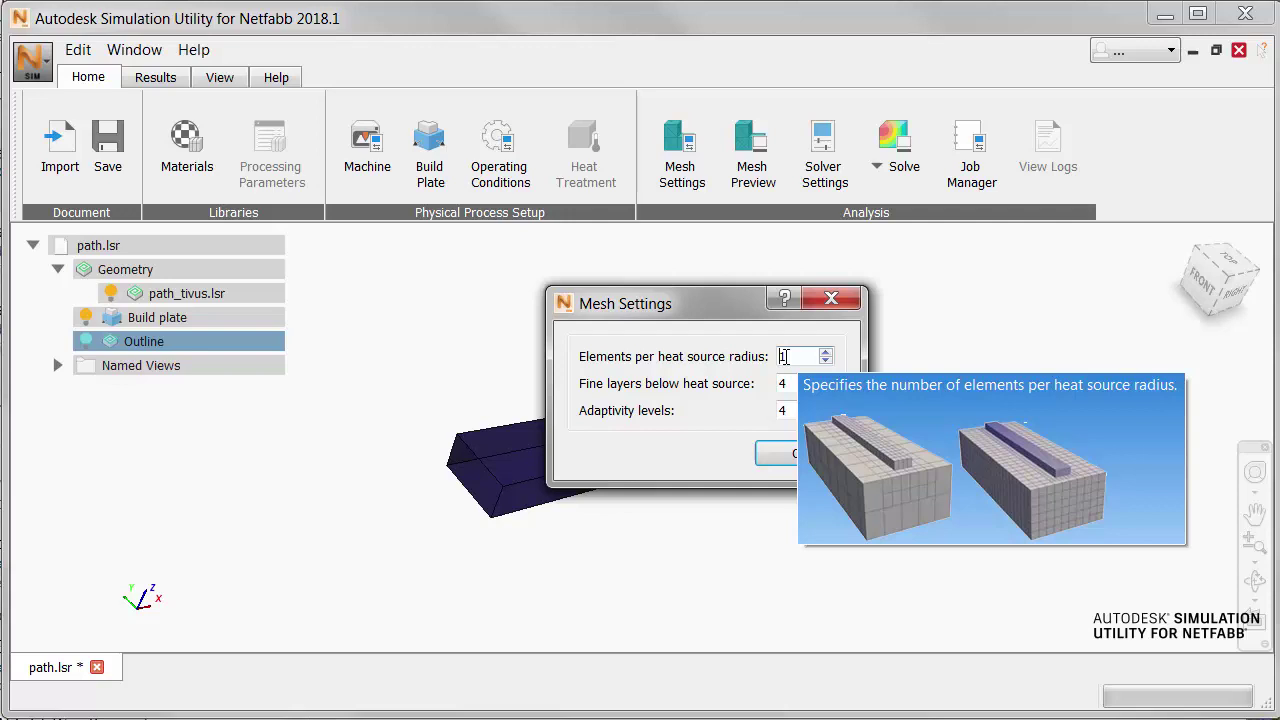
pyautogui.moveTo(804, 383)
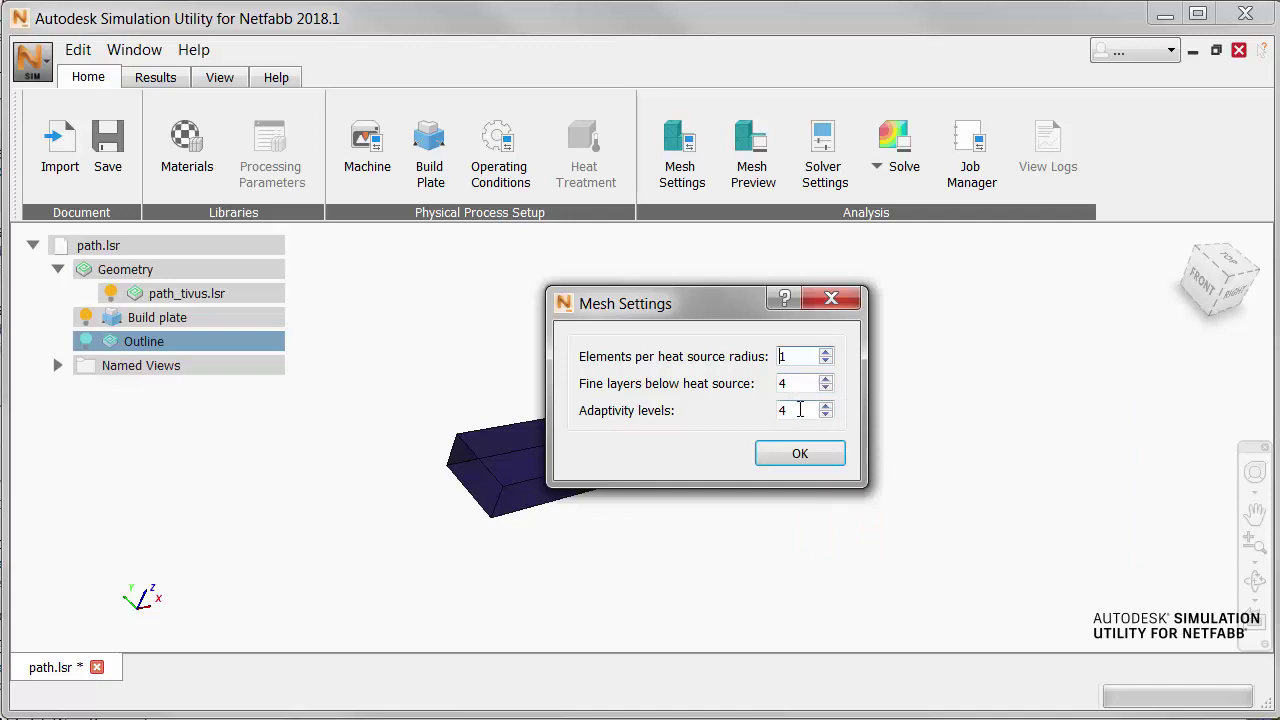
pyautogui.moveTo(800, 409)
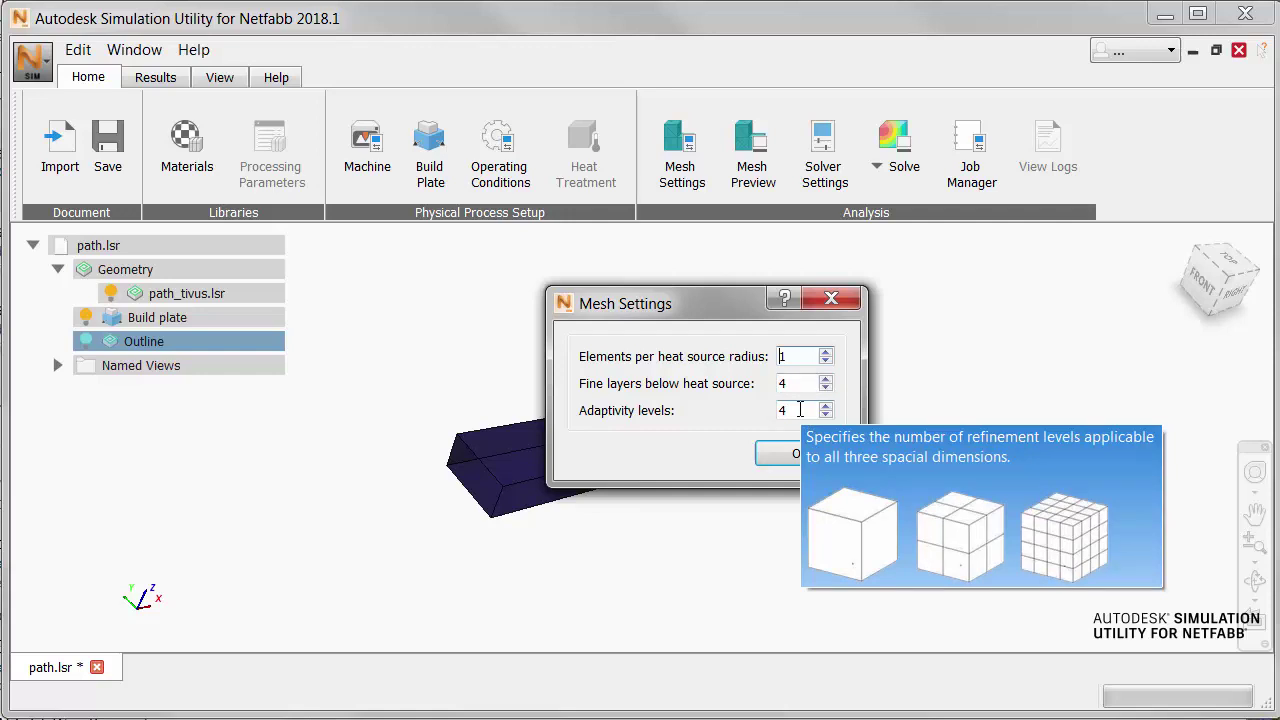
pyautogui.scroll(-2, 800, 409)
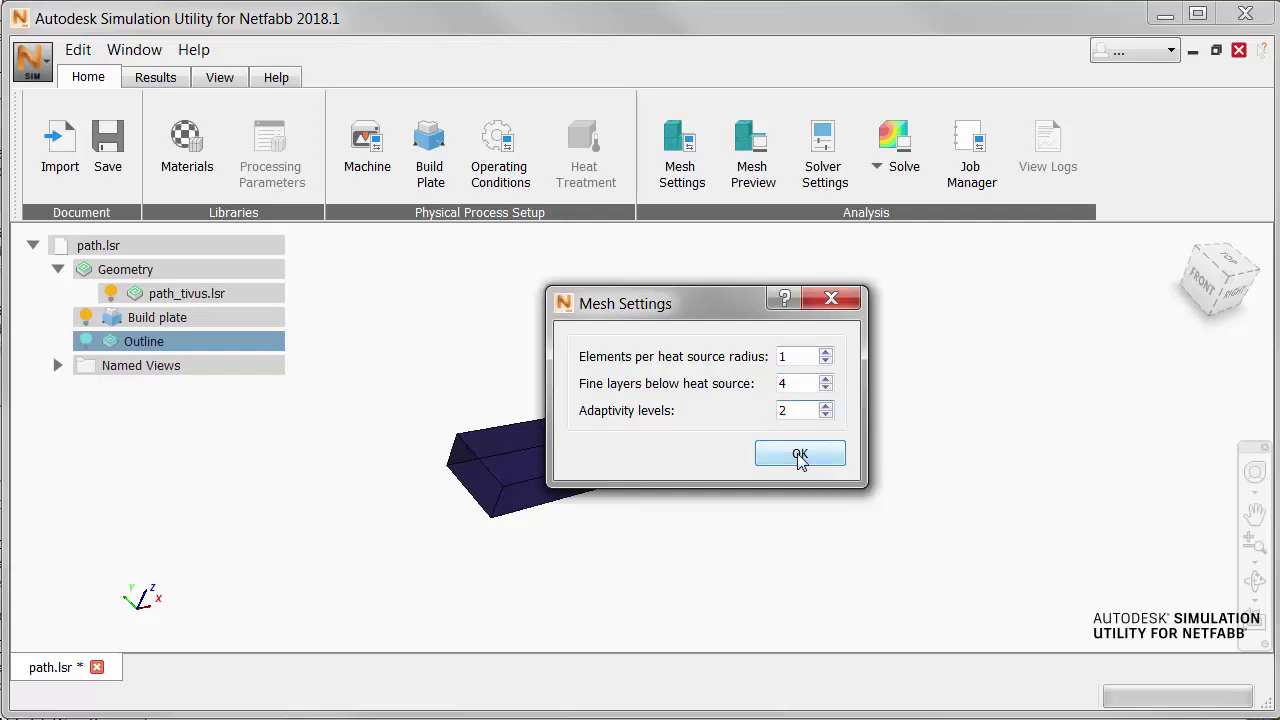
# Save the project as Tutorial_18 and load the mesh preview results.
pyautogui.click(800, 455)
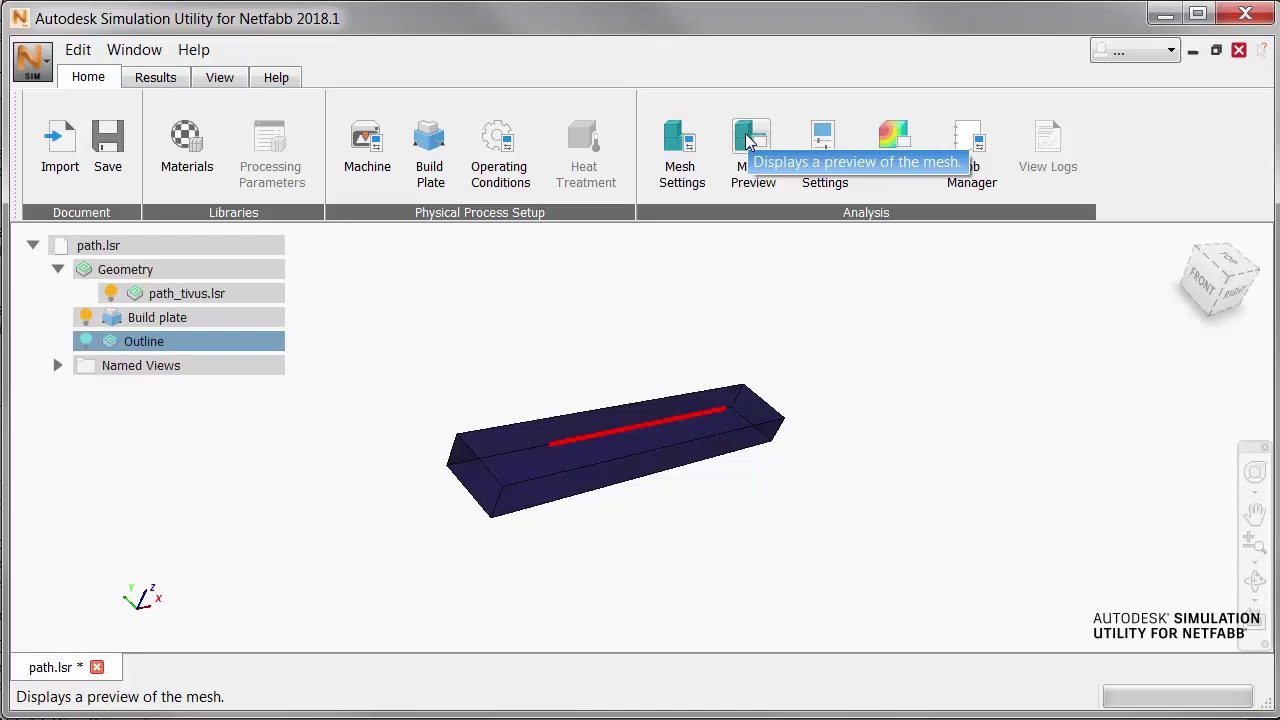
pyautogui.hotkey('ctrl', 's')
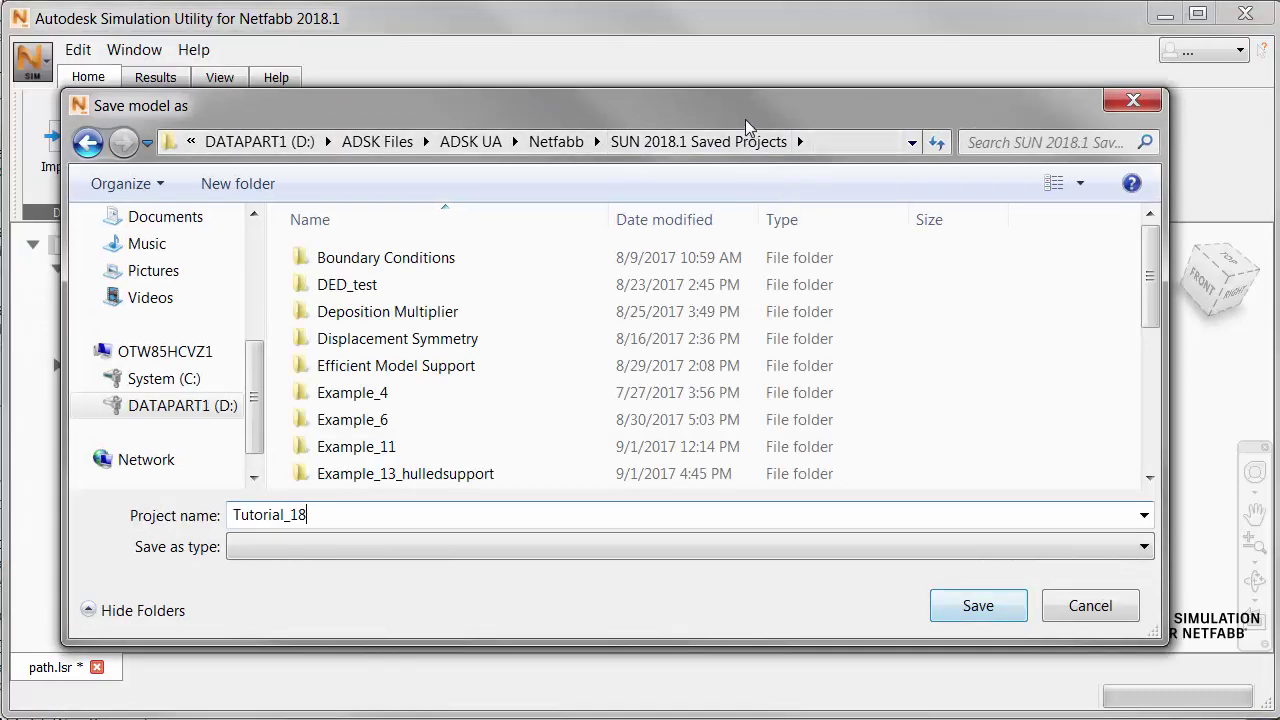
pyautogui.click(990, 606)
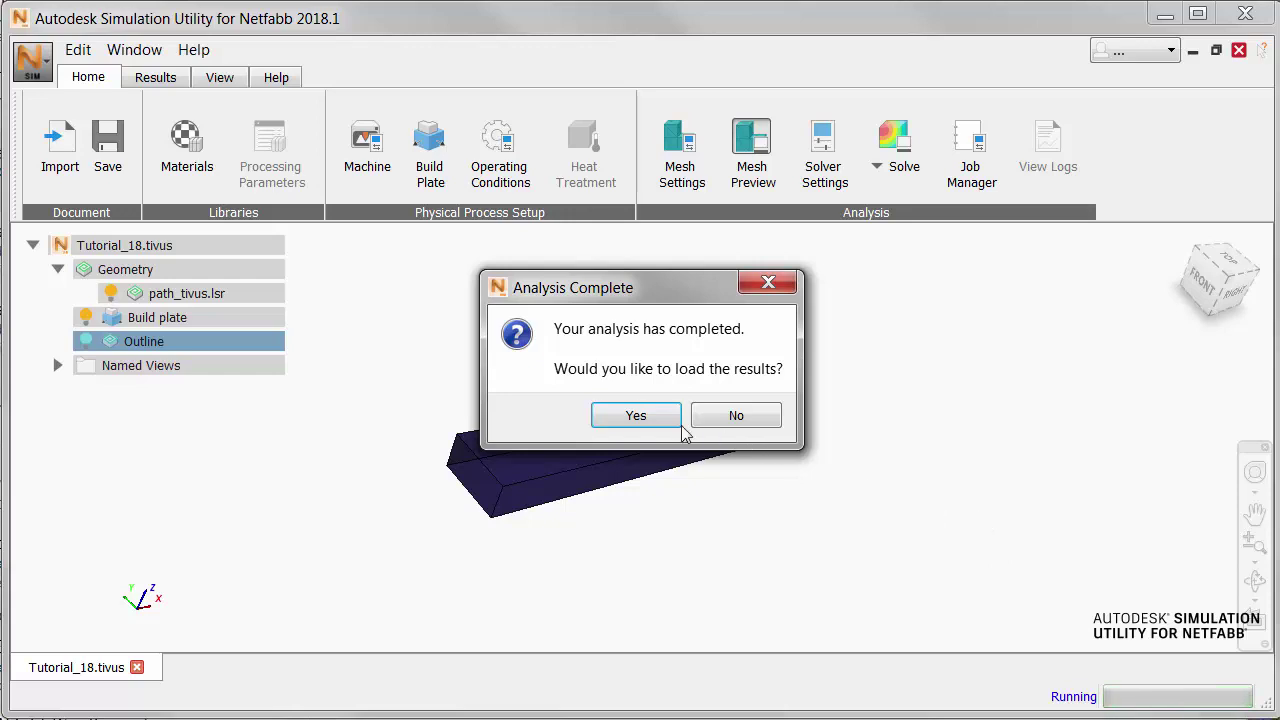
pyautogui.click(652, 417)
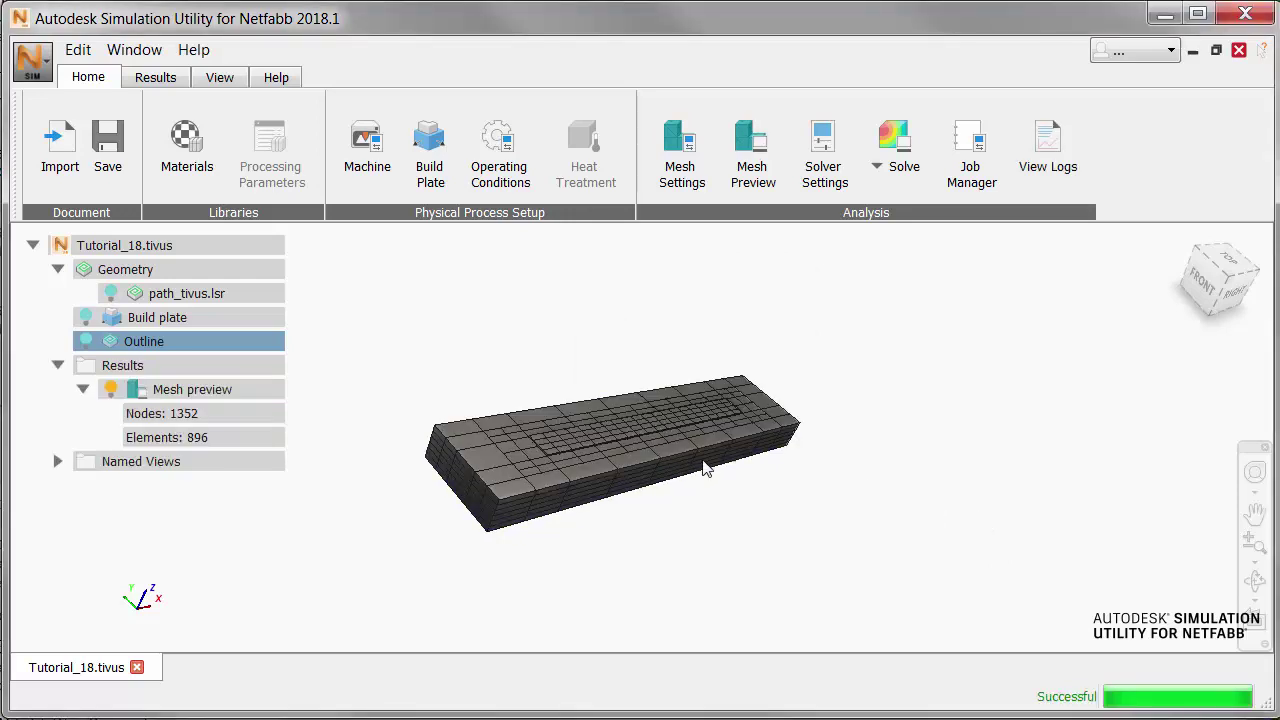
# Orbit and zoom to inspect the 1352-node, 896-element mesh.
pyautogui.moveTo(616, 452); pyautogui.dragTo(480, 463, button='middle')
pyautogui.scroll(5, 816, 318)
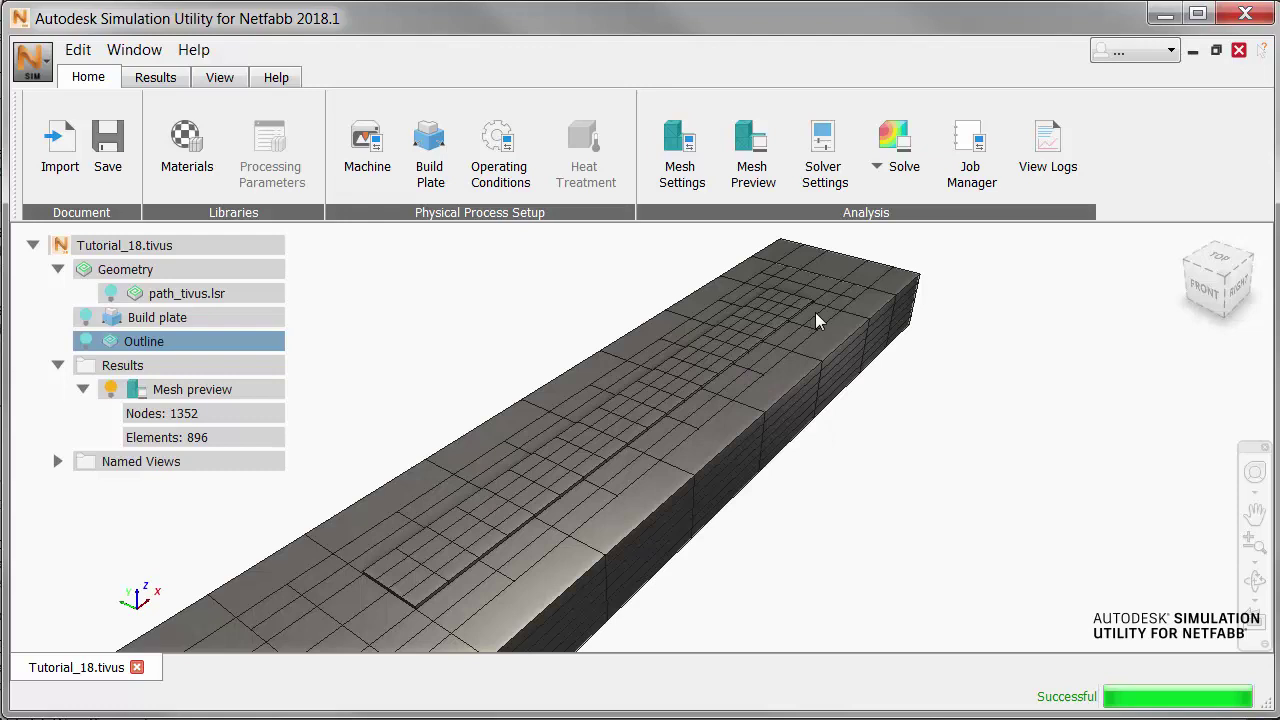
pyautogui.click(822, 140)
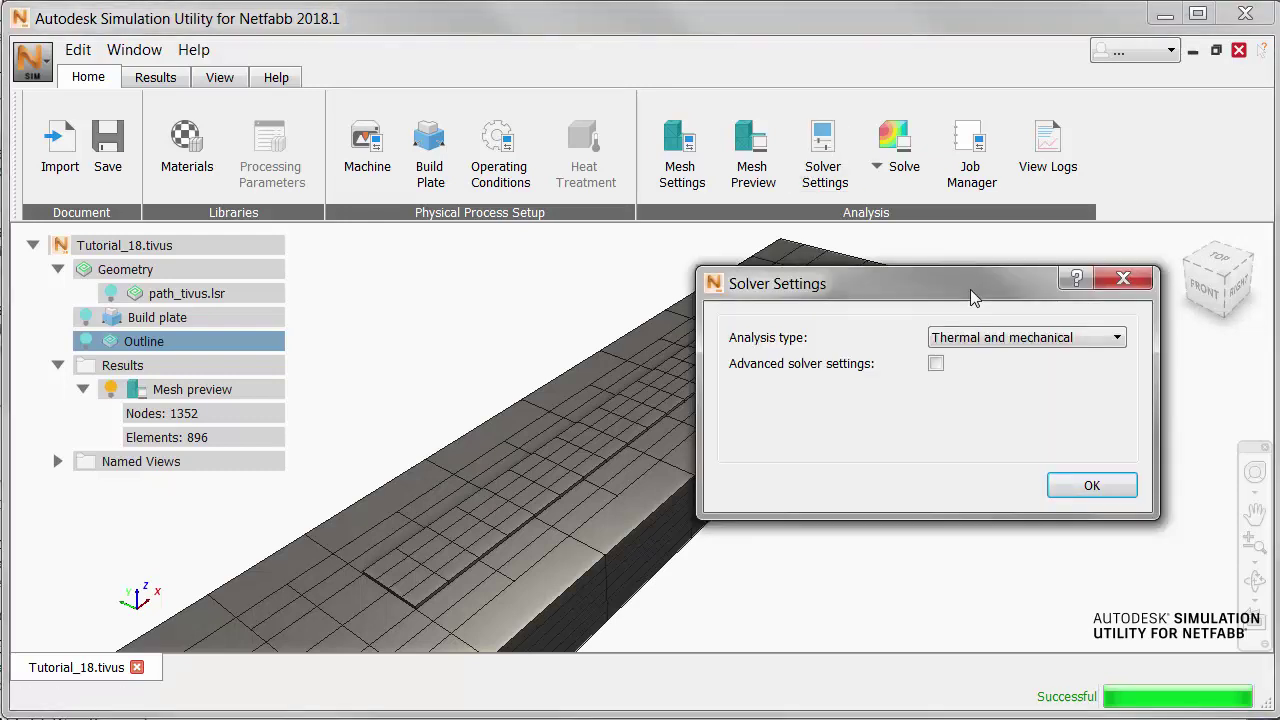
# Keep the Thermal and mechanical analysis type and run the simulation to completion.
pyautogui.click(1118, 339)
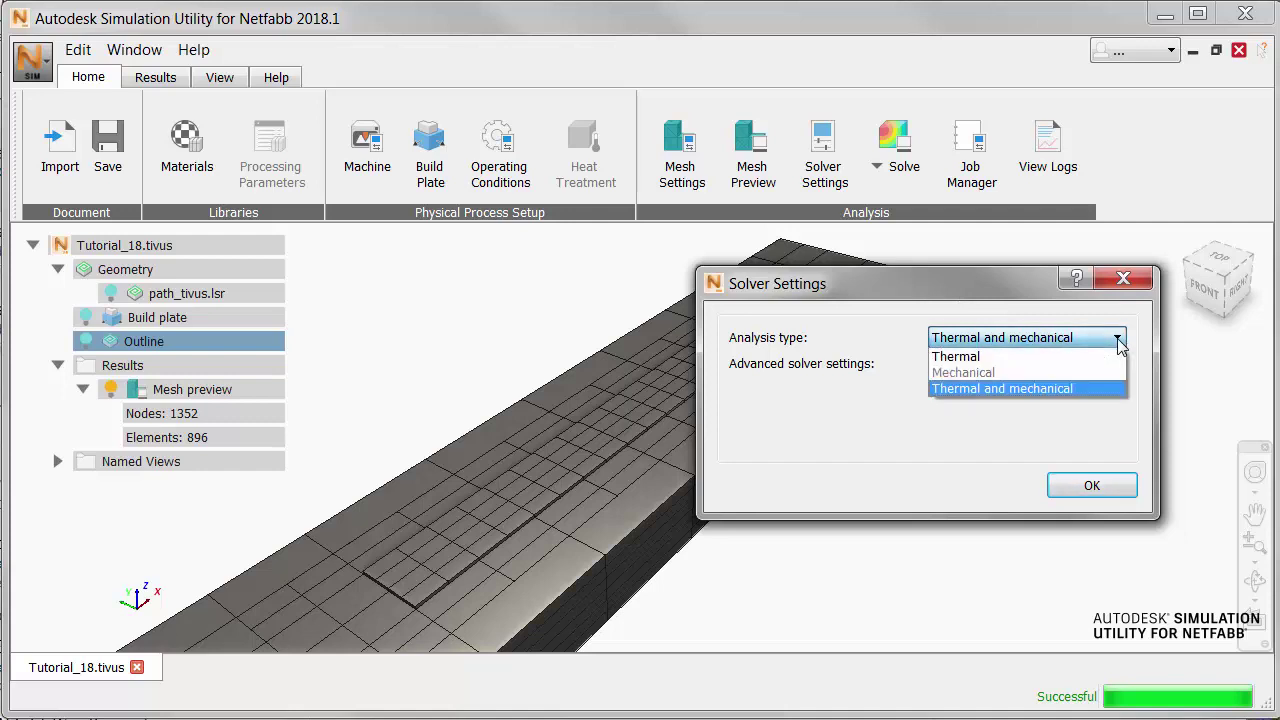
pyautogui.click(1018, 291)
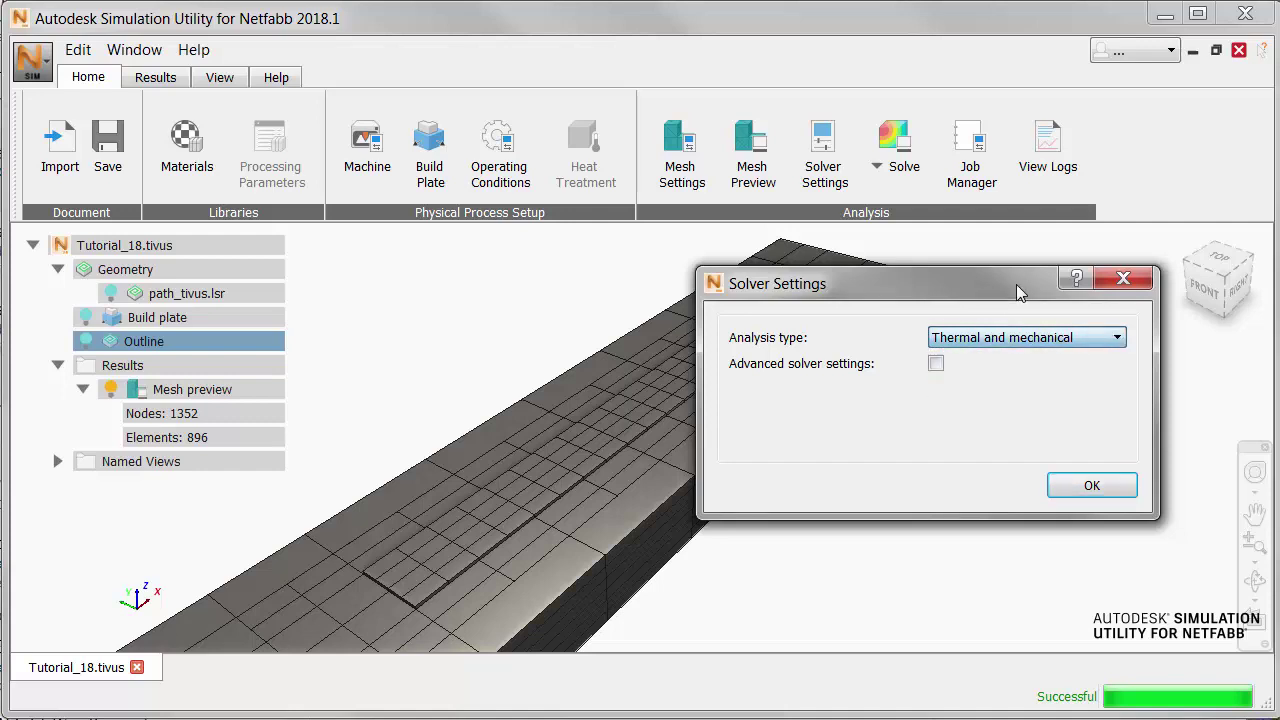
pyautogui.click(1092, 486)
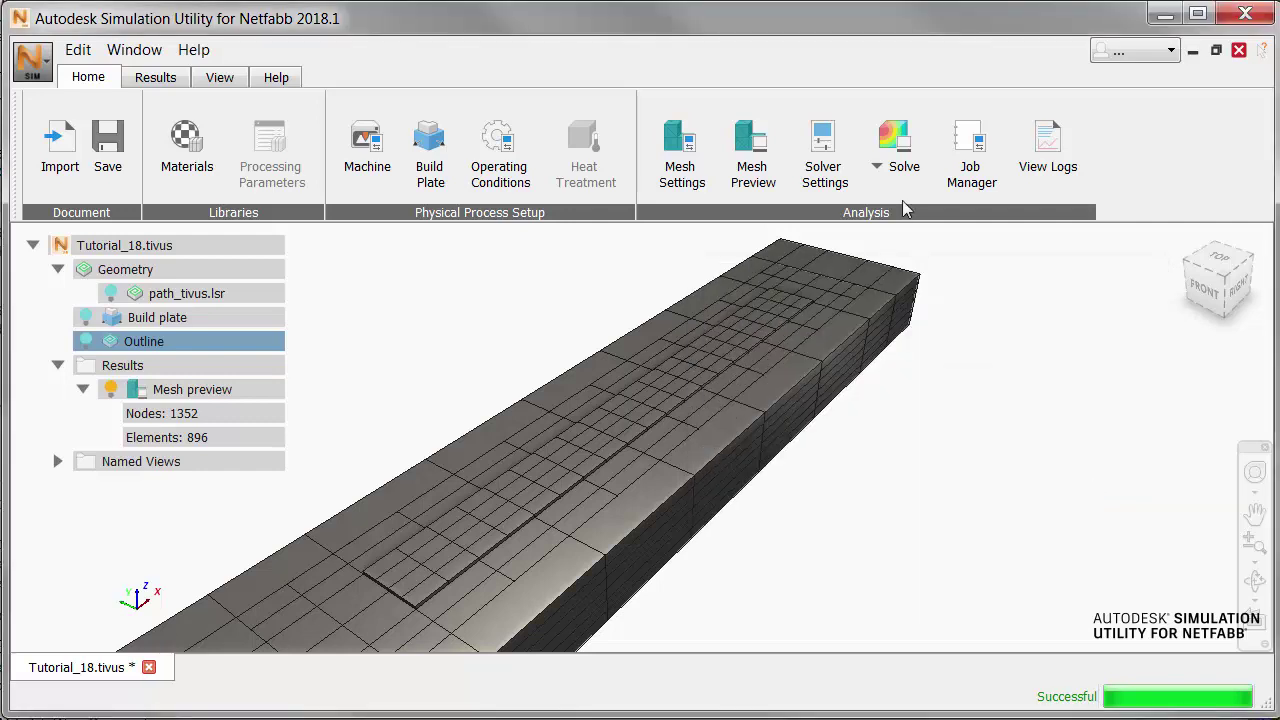
pyautogui.click(893, 140)
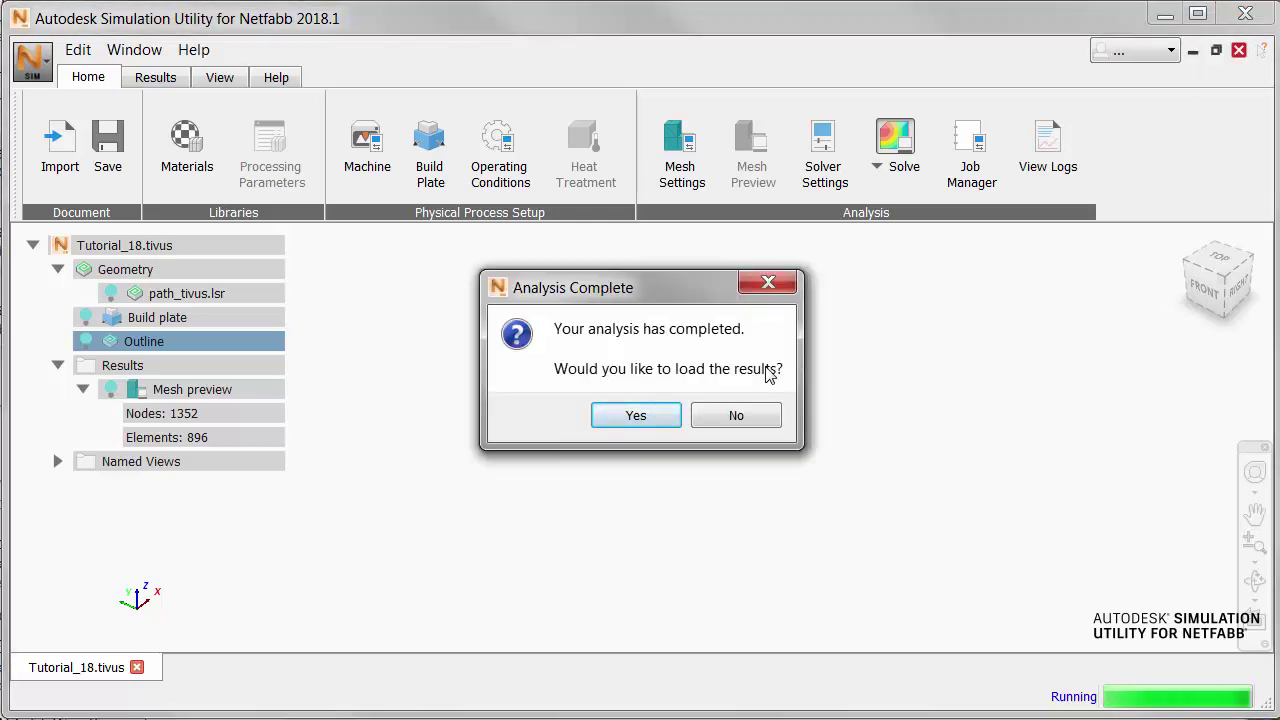
# Load the completed analysis results and show the Temperature result on the model.
pyautogui.click(648, 424)
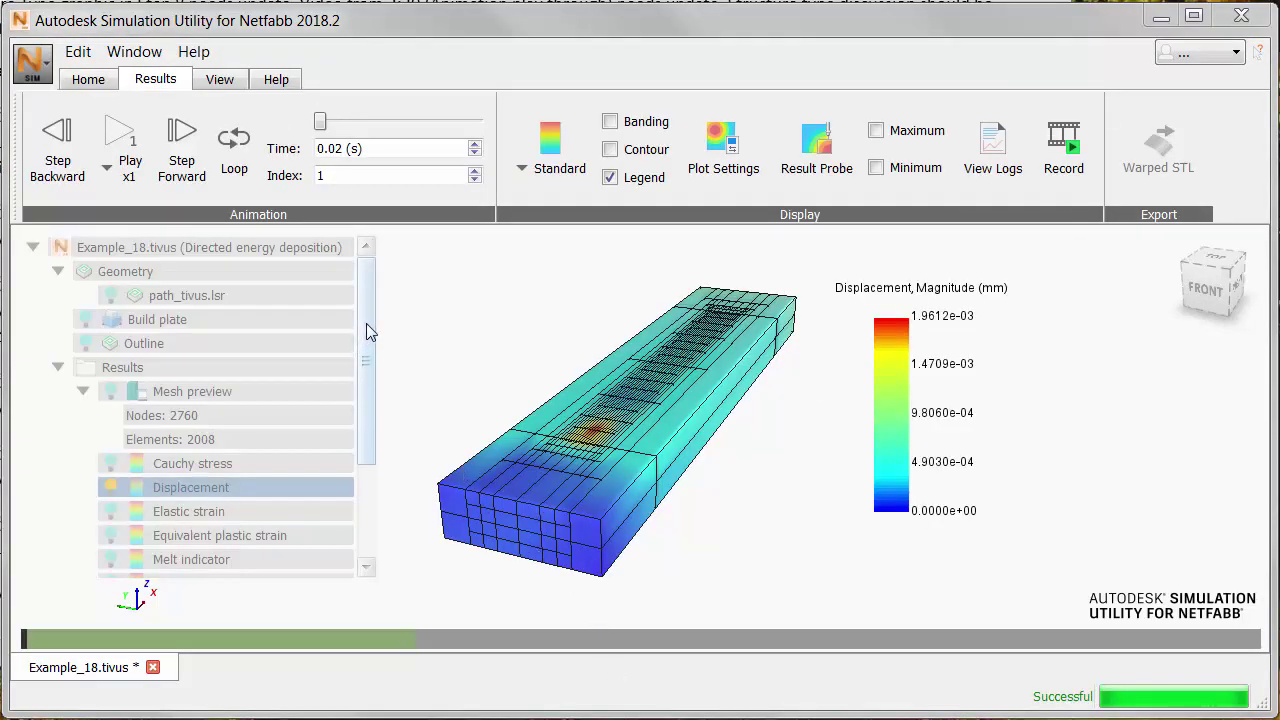
pyautogui.moveTo(370, 345); pyautogui.dragTo(370, 447)
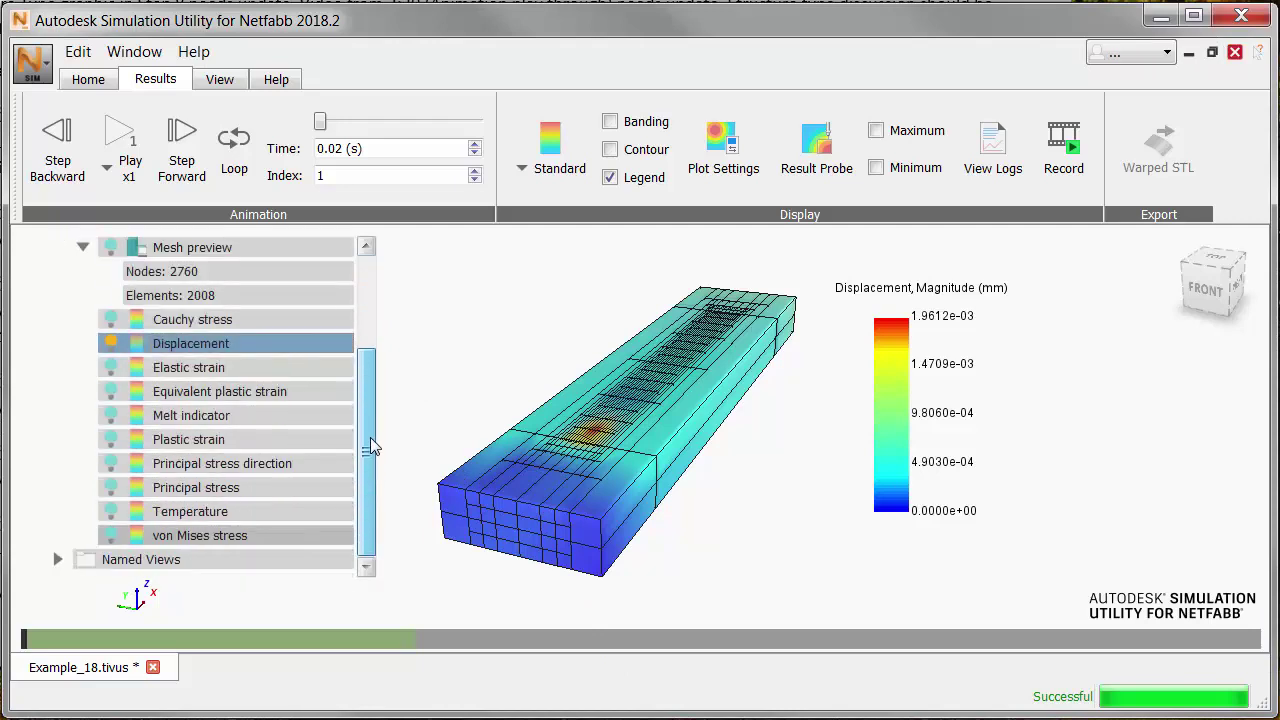
pyautogui.click(111, 510)
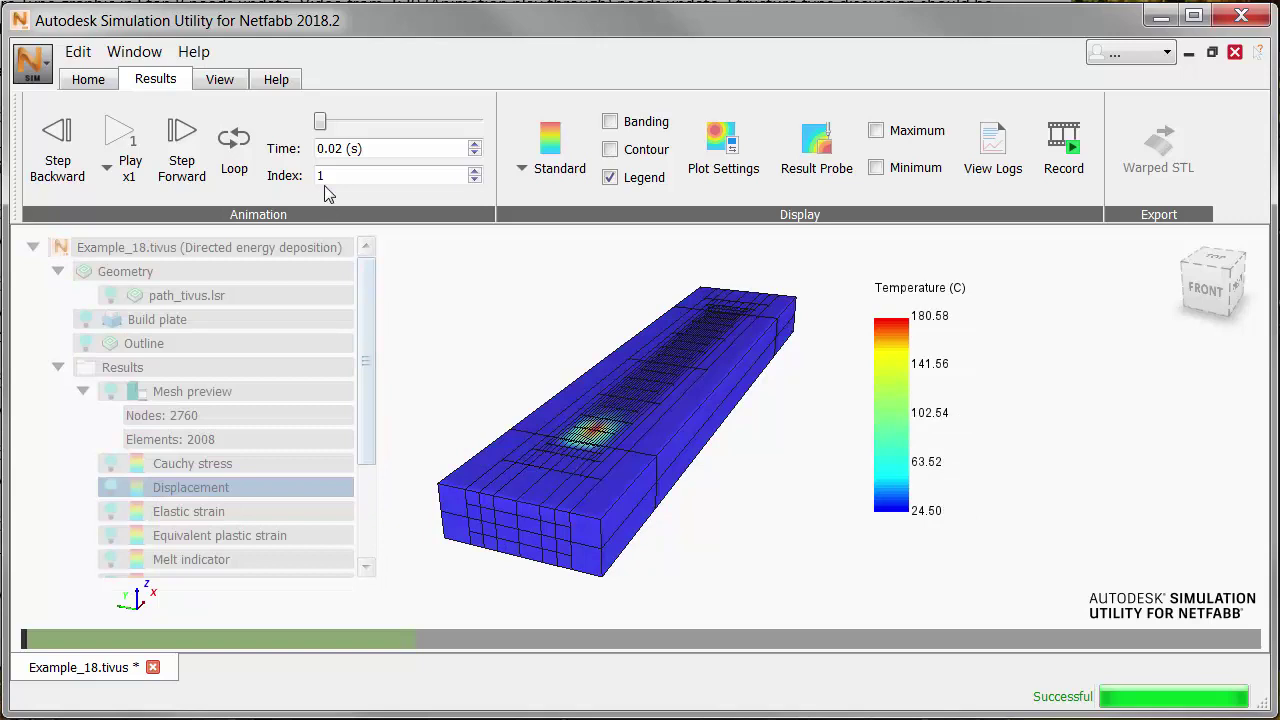
# Set the temperature plot's displacement scale to 10.00.
pyautogui.click(720, 138)
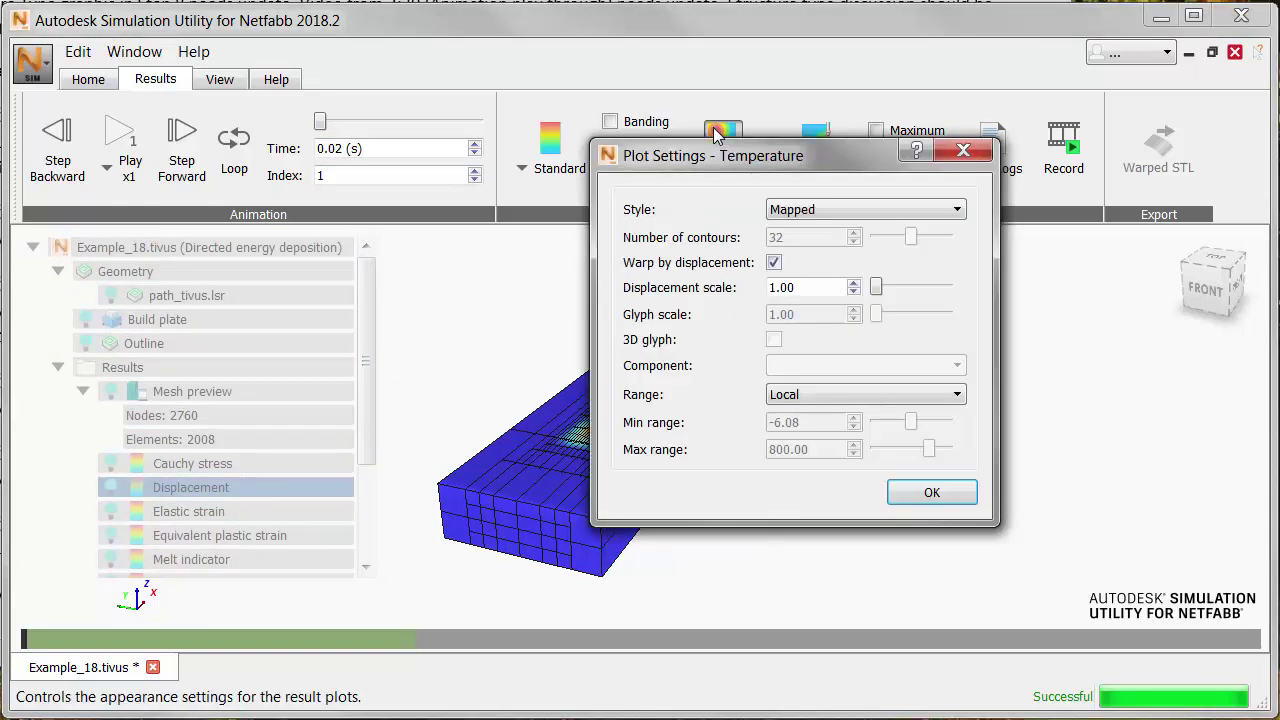
pyautogui.click(777, 287)
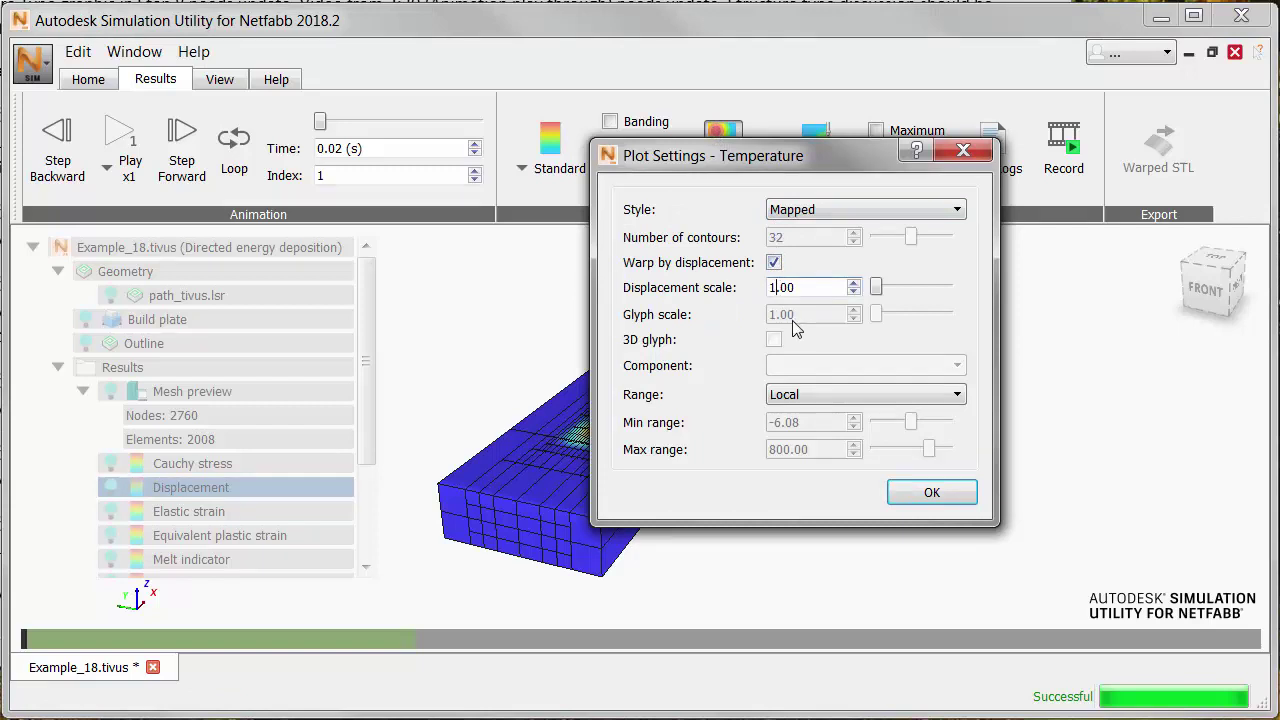
pyautogui.write('0')
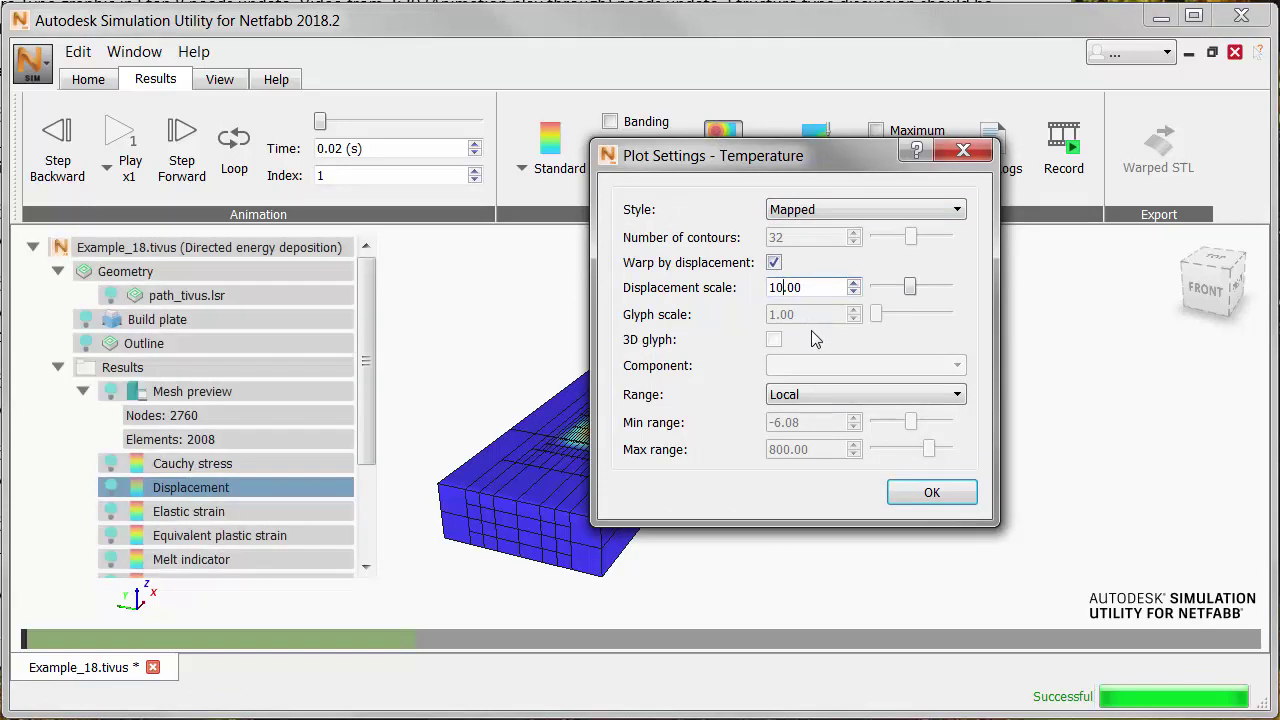
pyautogui.click(923, 494)
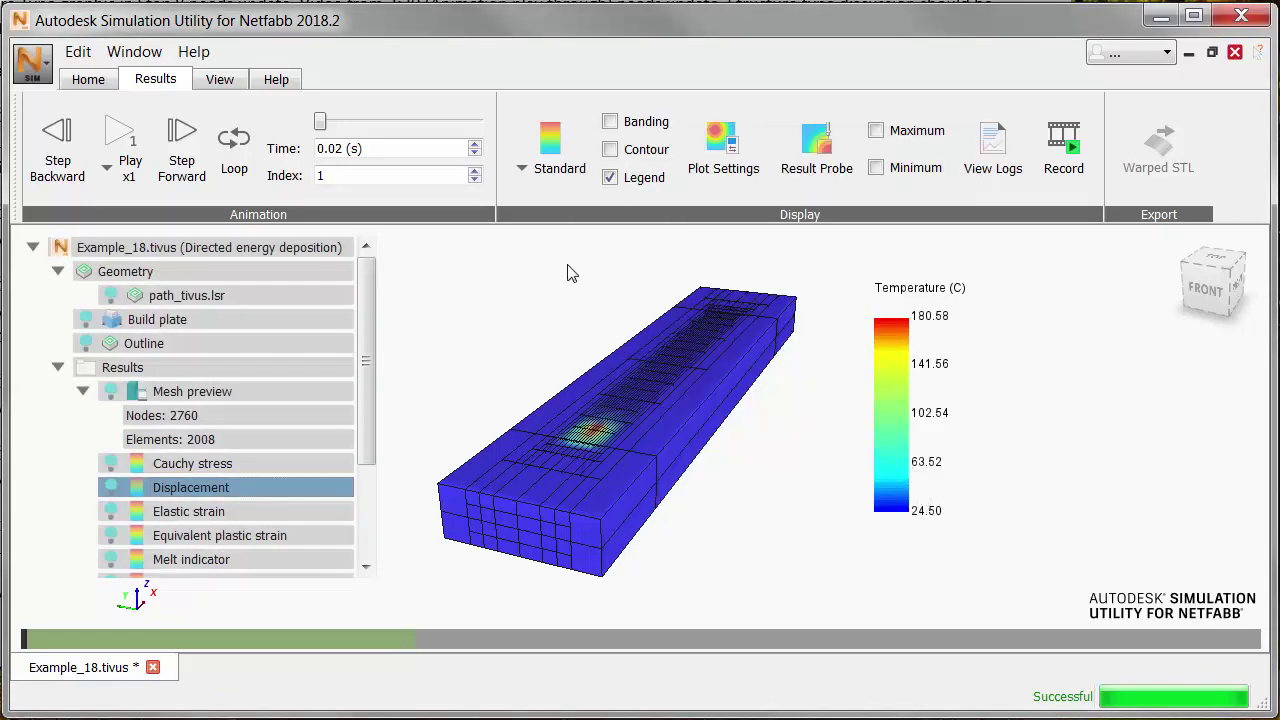
# Run the looping temperature animation to the final step, index 63 at 3811.56 s.
pyautogui.moveTo(323, 124); pyautogui.dragTo(490, 117)
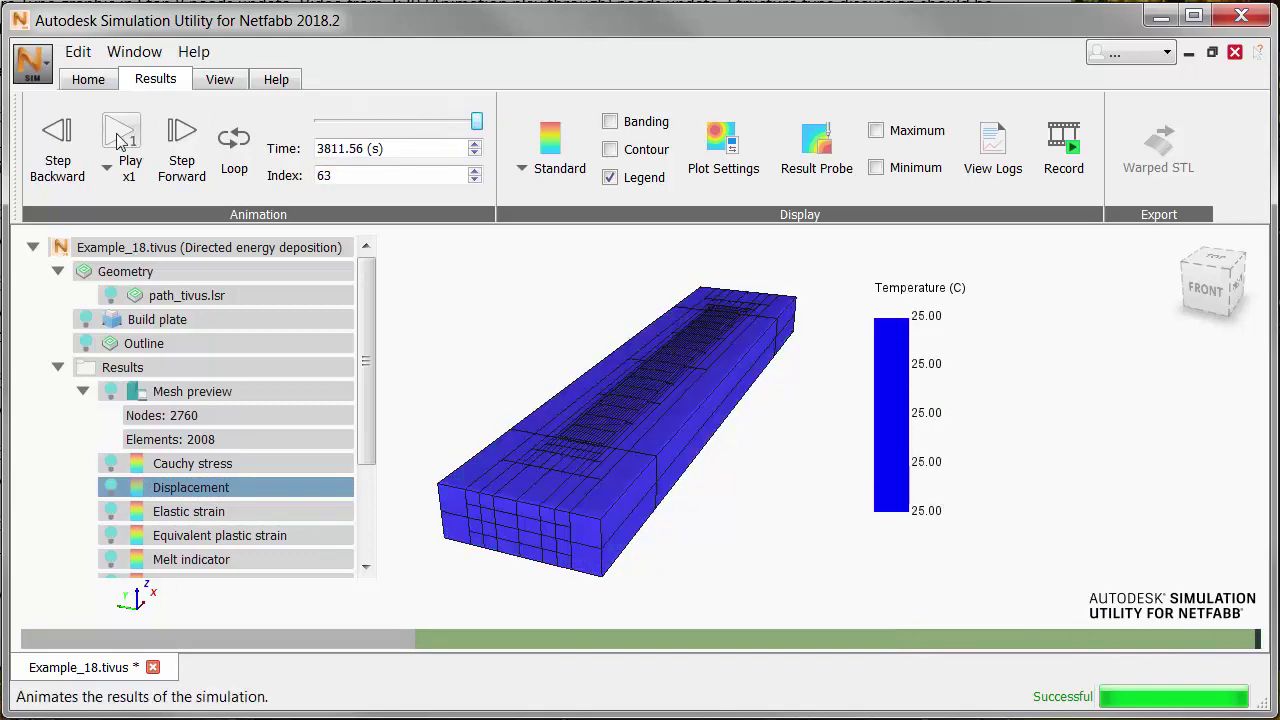
pyautogui.click(250, 140)
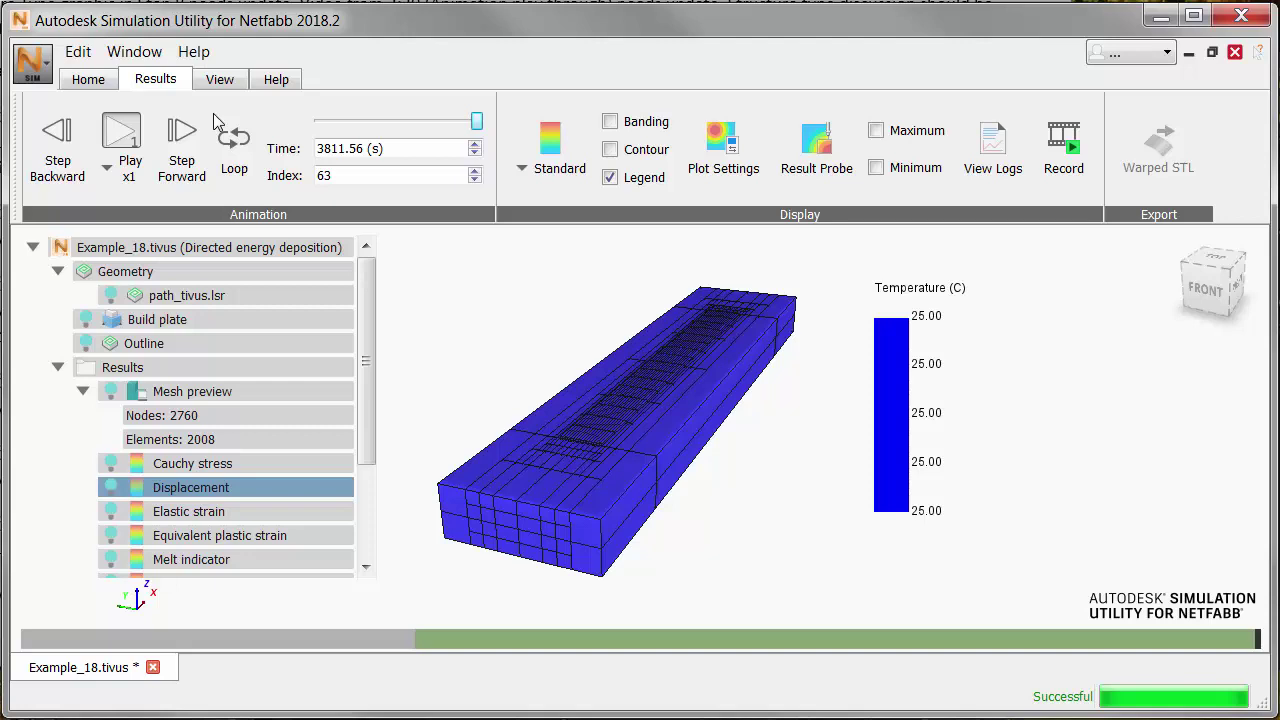
# Plot Cauchy stress XX on a Global colour range (−676.35 to 597.41 MPa) at the final step.
pyautogui.click(111, 464)
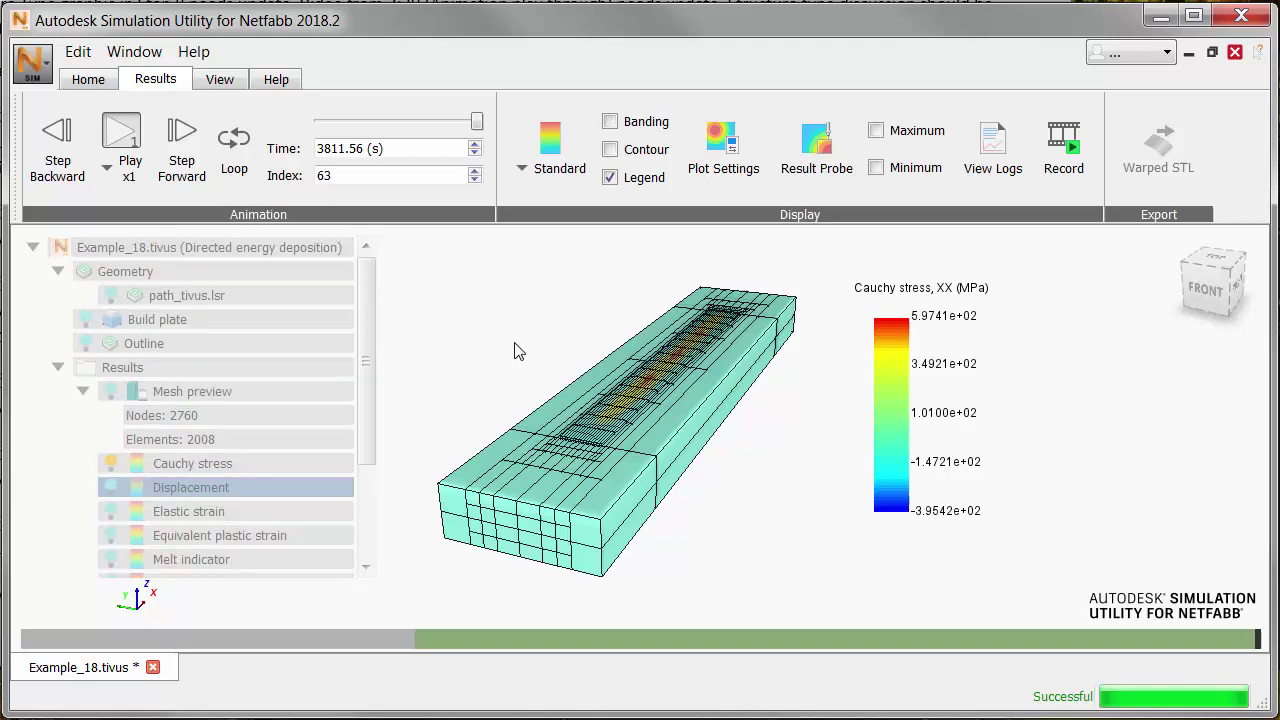
pyautogui.click(719, 140)
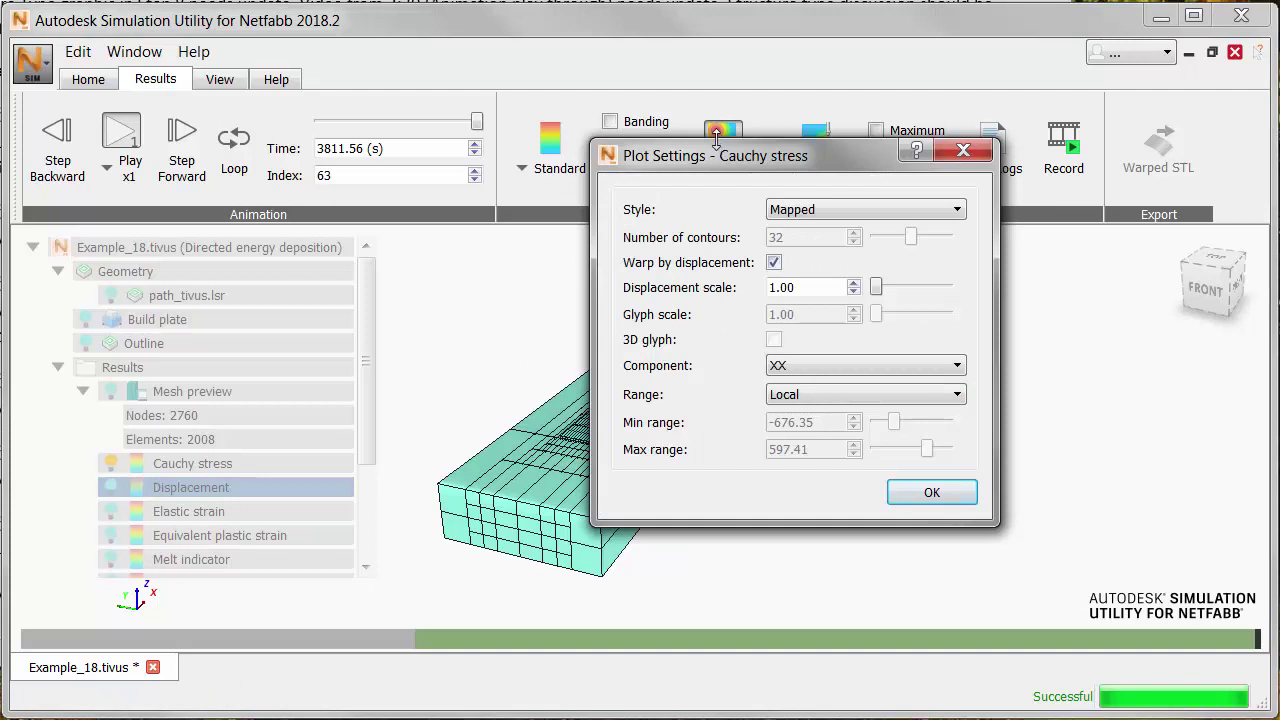
pyautogui.click(957, 397)
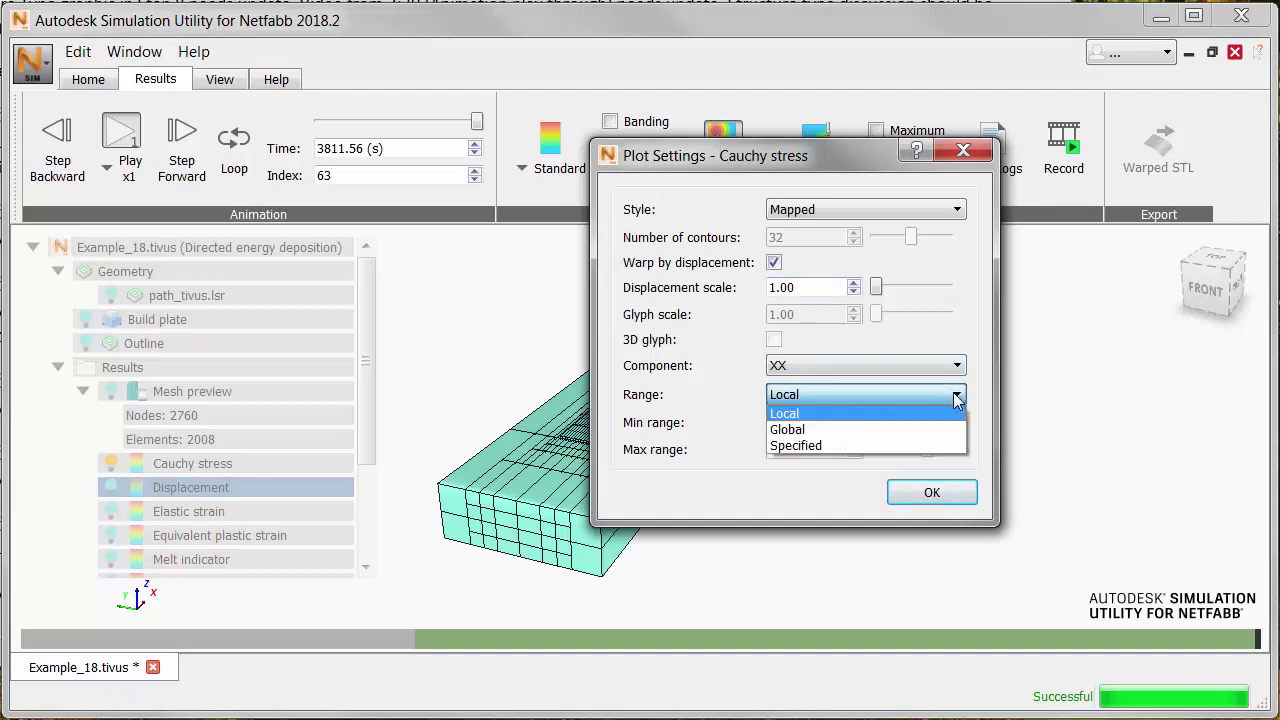
pyautogui.click(860, 427)
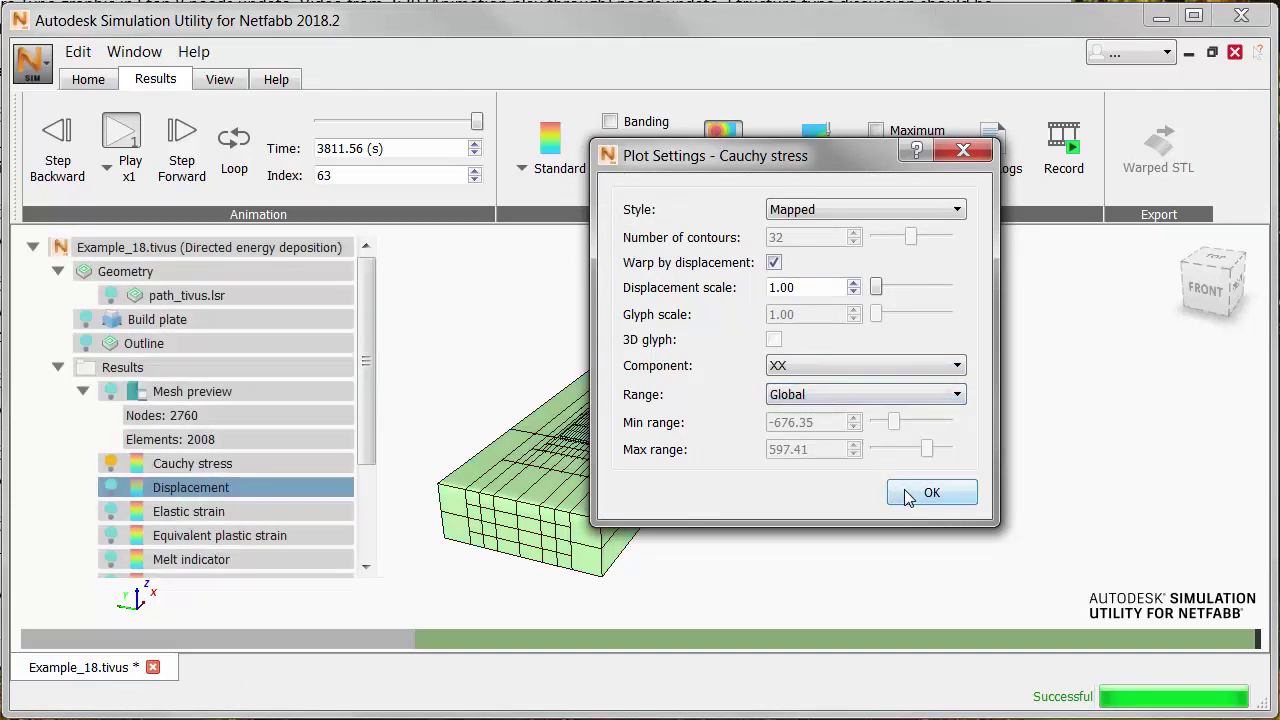
pyautogui.click(905, 497)
pyautogui.moveTo(477, 121)
pyautogui.mouseDown()
pyautogui.moveTo(330, 121)
pyautogui.moveTo(480, 120)
pyautogui.mouseUp()
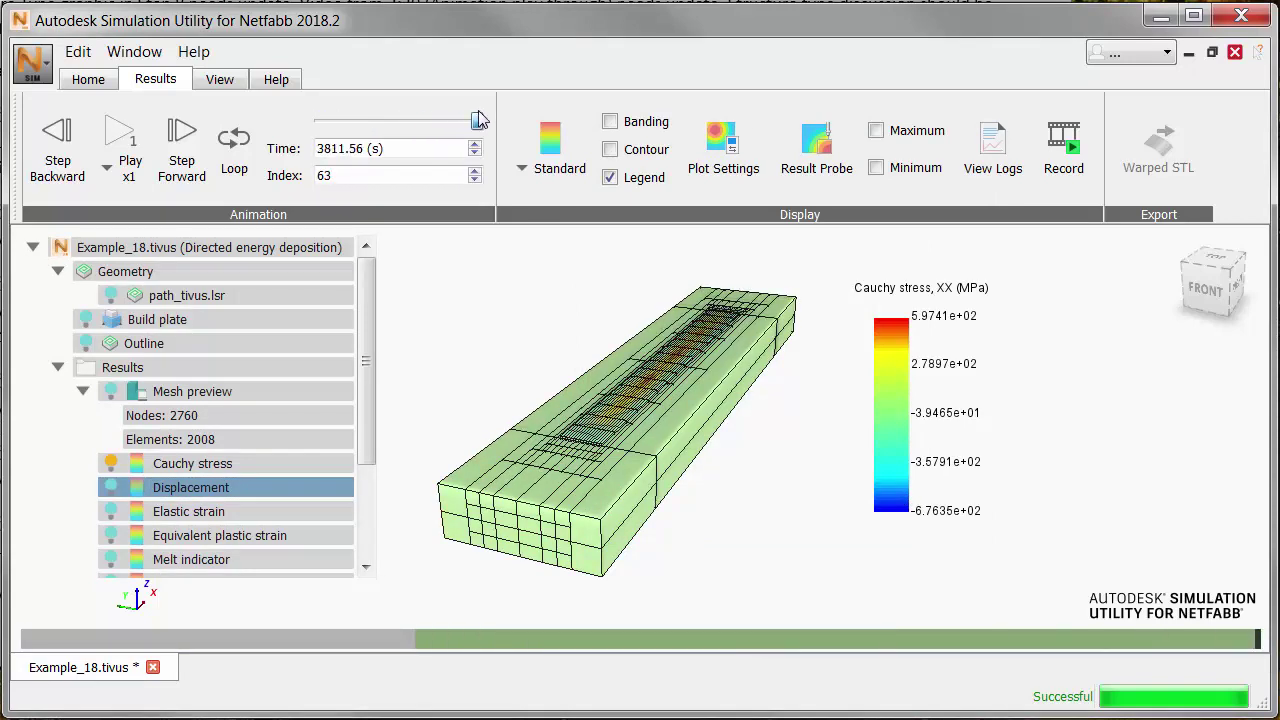
# Orbit to the top view to inspect the peak stress along the deposited track.
pyautogui.moveTo(659, 291); pyautogui.dragTo(650, 315)
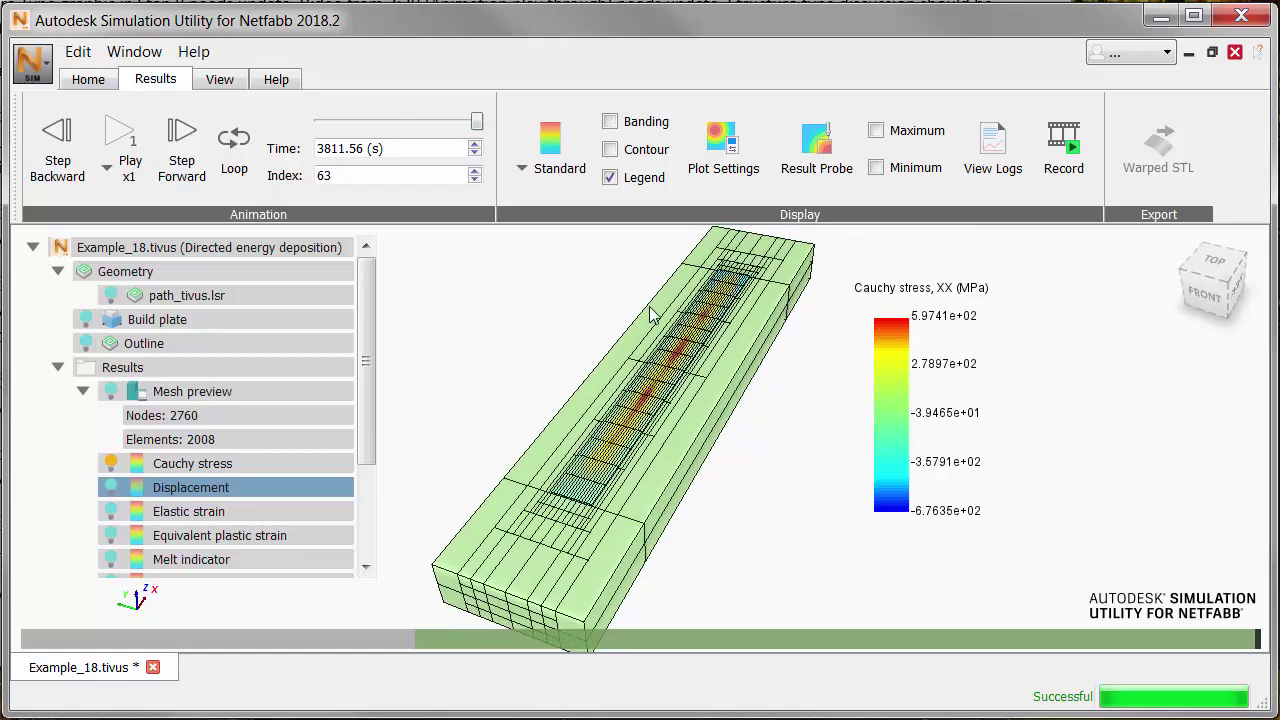